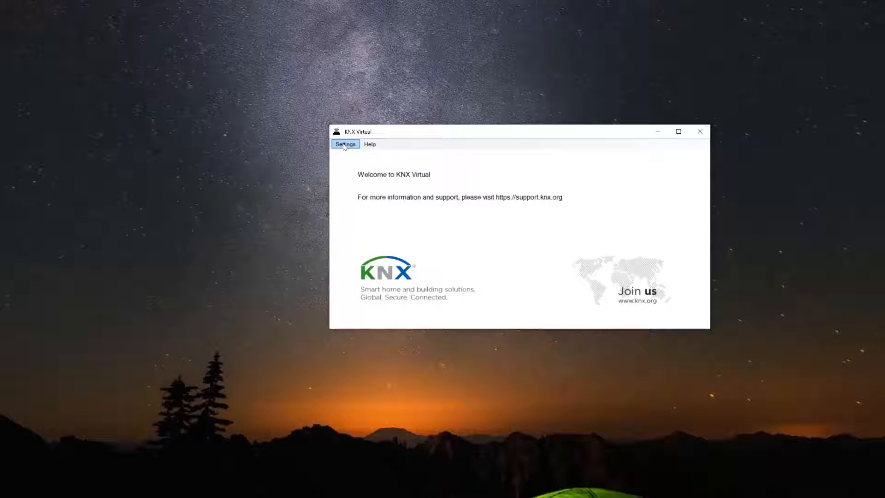
Accept the existing KNX Virtual interface settings and show the Devices view to identify the virtual devices
{"action": "left_click", "coordinate": [345, 145]}
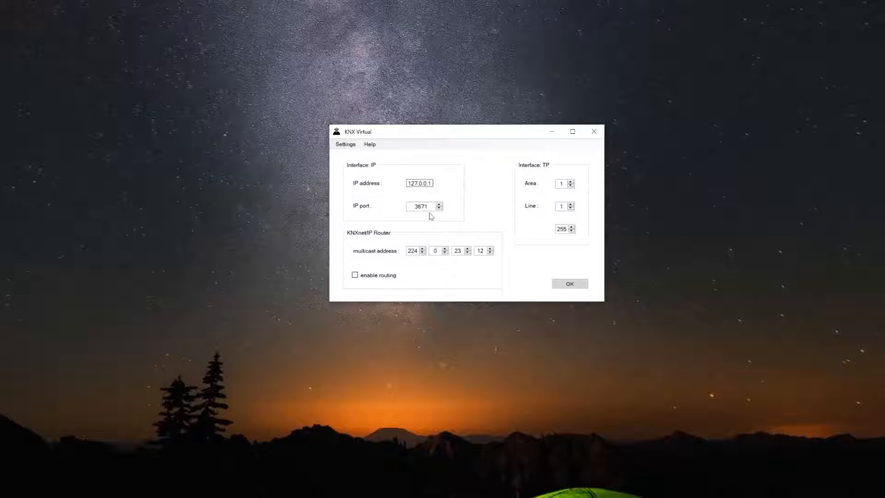
{"action": "left_click", "coordinate": [574, 284]}
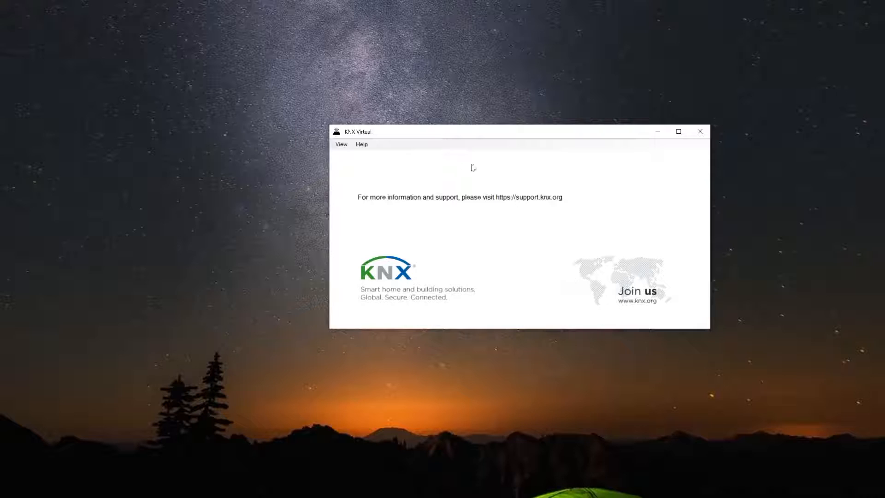
{"action": "left_click", "coordinate": [341, 144]}
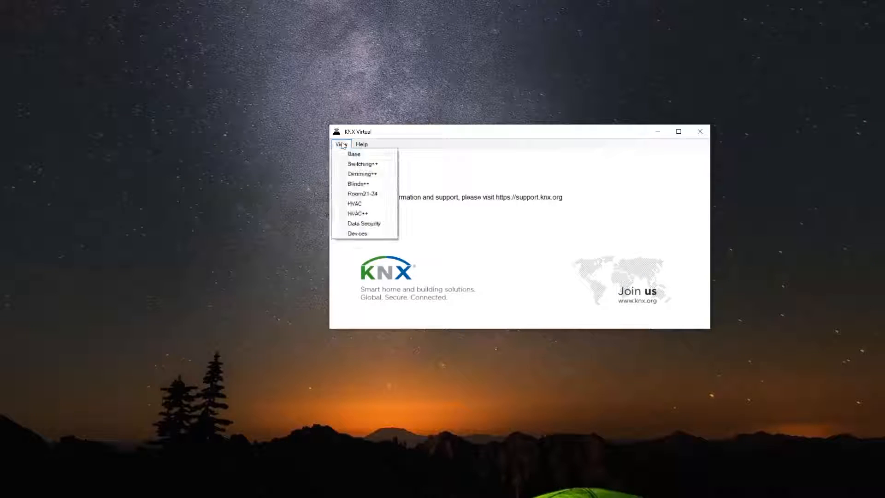
{"action": "left_click", "coordinate": [359, 234]}
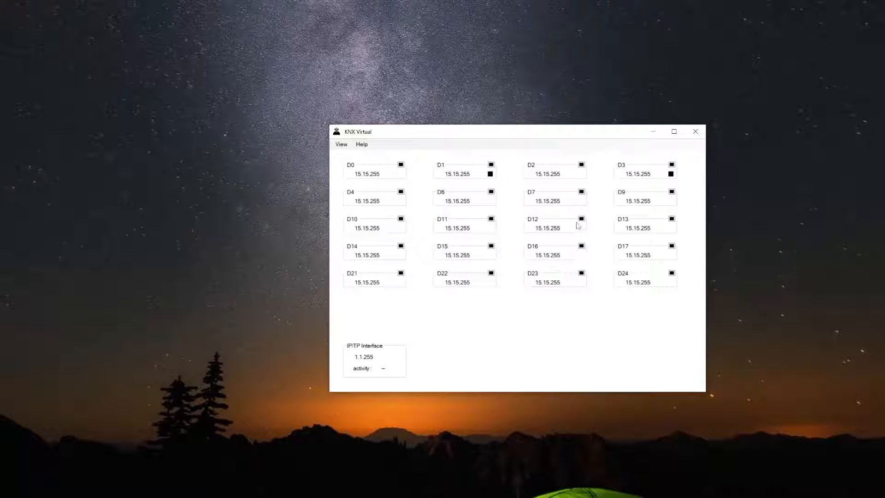
{"action": "mouse_move", "coordinate": [577, 224]}
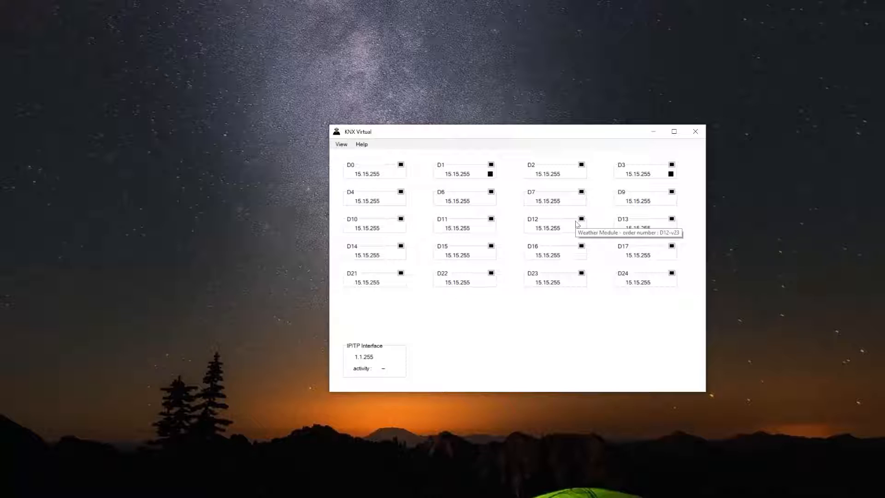
Show the Base view of the virtual installation, reposition its window, and minimize it
{"action": "left_click", "coordinate": [342, 144]}
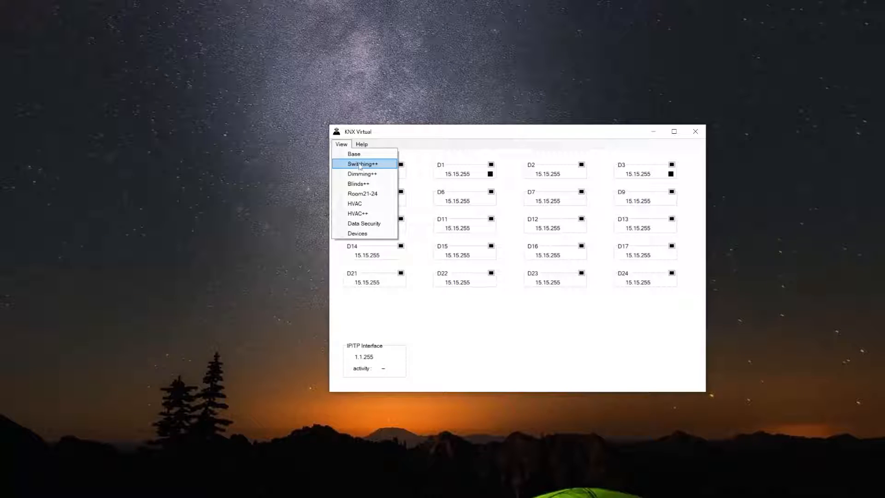
{"action": "left_click", "coordinate": [356, 154]}
{"action": "left_click_drag", "start_coordinate": [434, 138], "coordinate": [392, 81]}
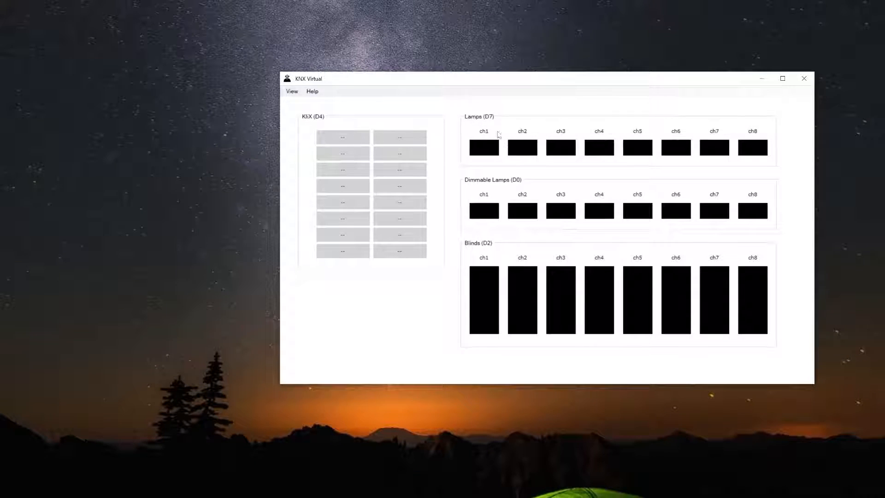
{"action": "left_click", "coordinate": [761, 80]}
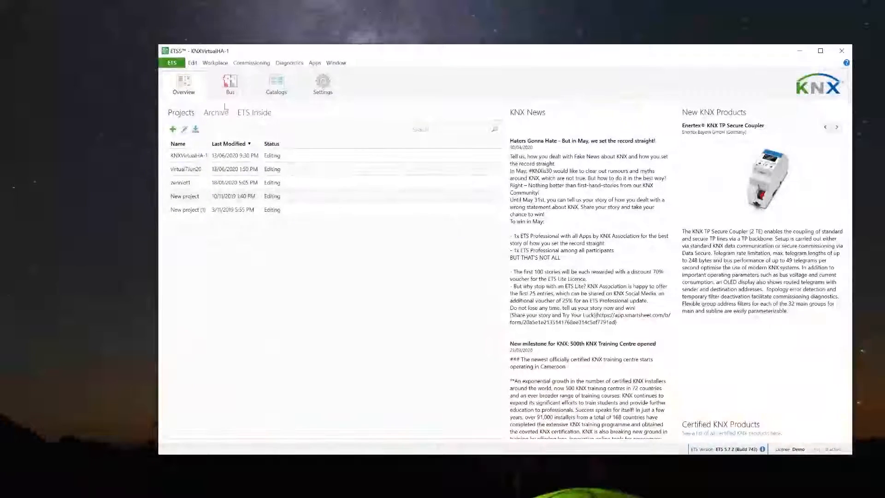
Switch to ETS5, close the KNXVirtualHA-1 project, and return to the project overview
{"action": "left_click", "coordinate": [173, 64]}
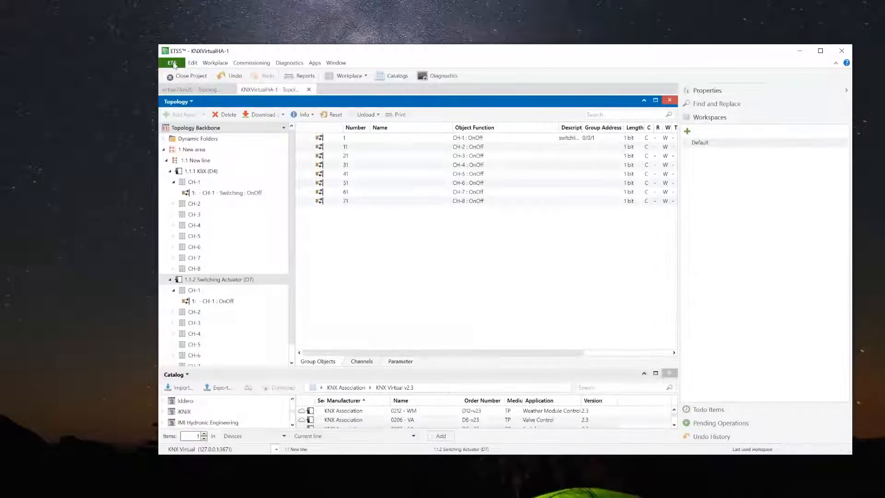
{"action": "left_click", "coordinate": [180, 76]}
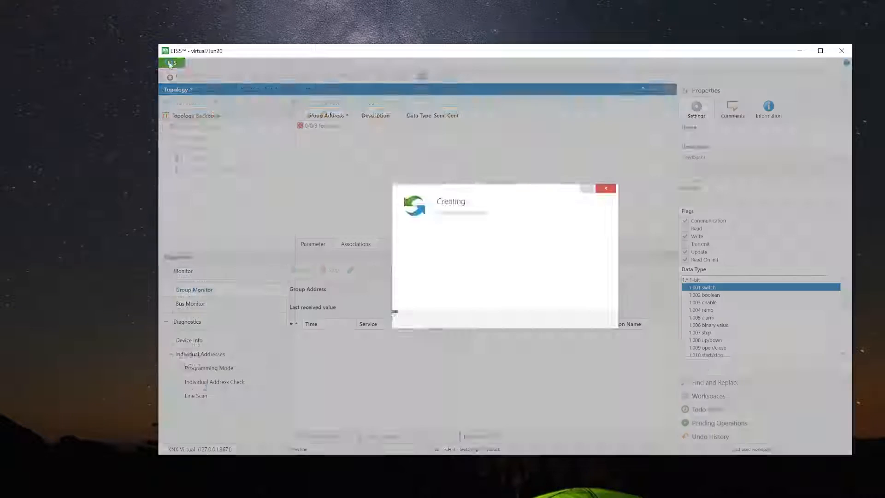
{"action": "left_click", "coordinate": [171, 63]}
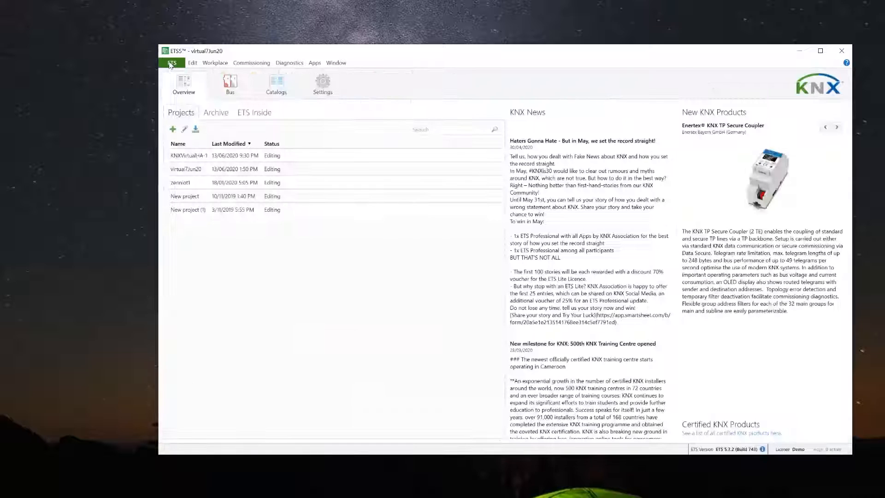
Create project KNXVirtualHA-2 with an IP backbone, TP line 1.1 and three-level group addresses, and display its topology
{"action": "left_click", "coordinate": [173, 129]}
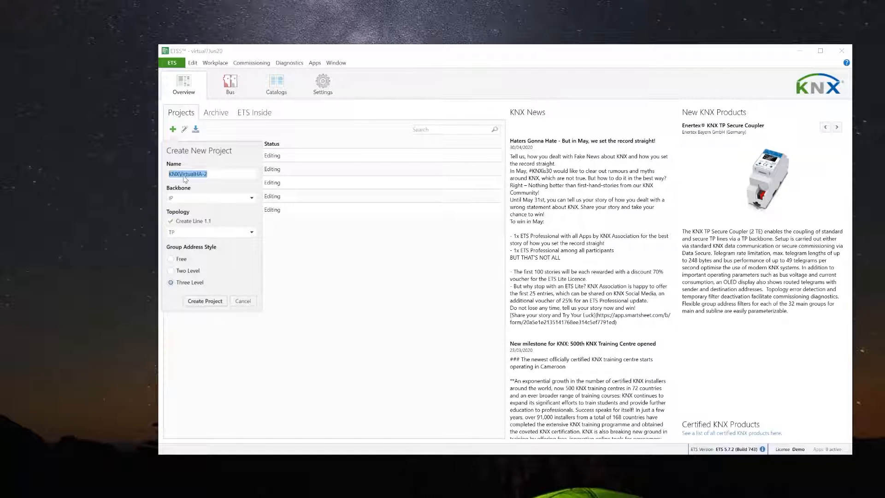
{"action": "left_click", "coordinate": [205, 302]}
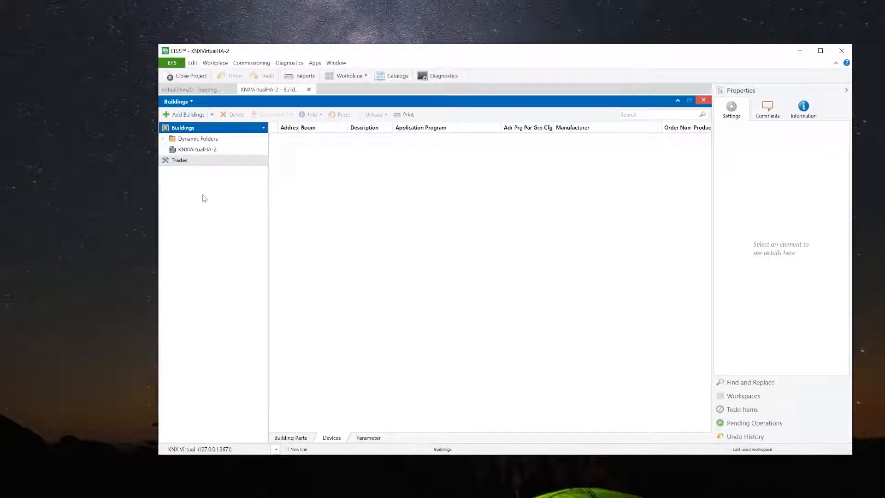
{"action": "left_click", "coordinate": [192, 101]}
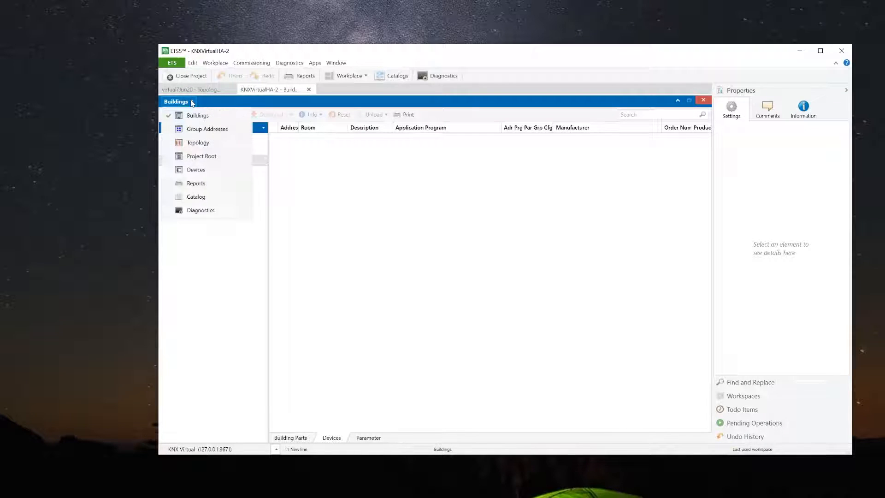
{"action": "left_click", "coordinate": [199, 143]}
Add the KNX Association switching device 0207 - SA (D7-v23) from the catalog to line 1.1
{"action": "left_click", "coordinate": [163, 149]}
{"action": "left_click", "coordinate": [196, 161]}
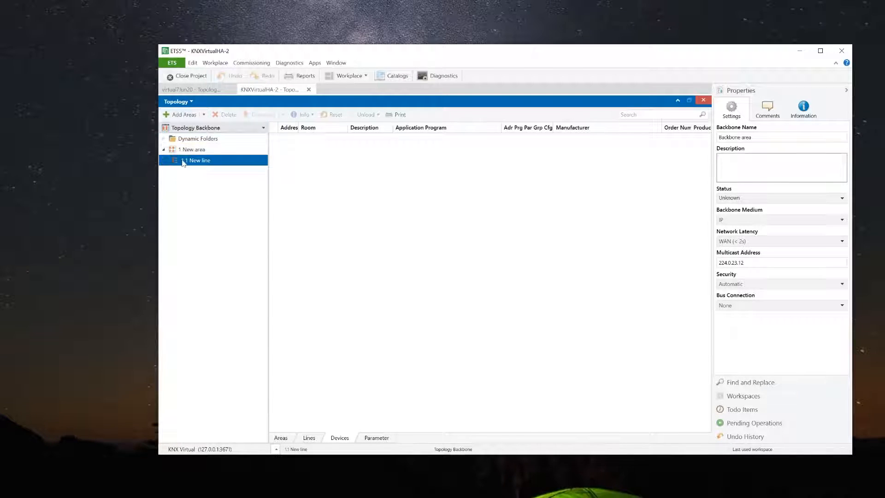
{"action": "right_click", "coordinate": [197, 163]}
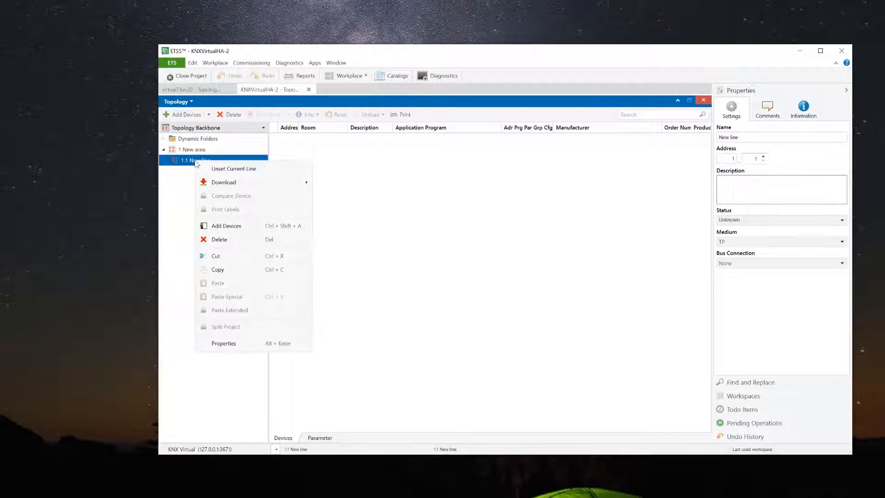
{"action": "left_click", "coordinate": [230, 226]}
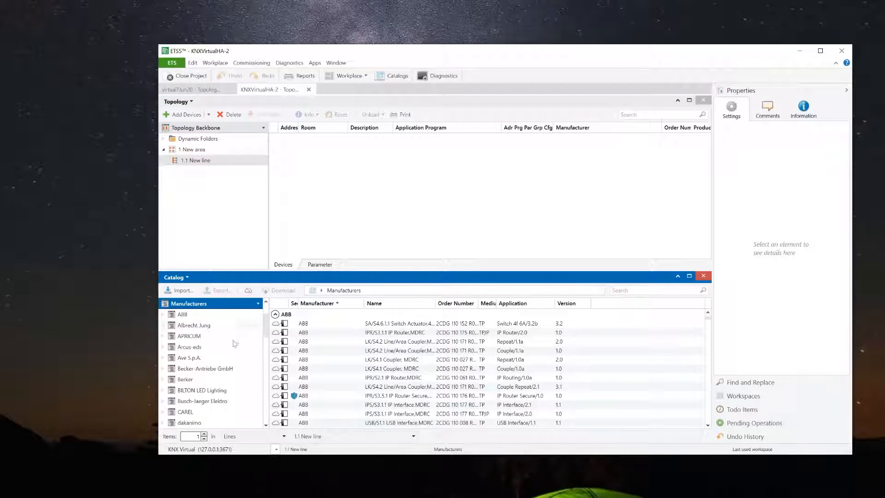
{"action": "scroll", "coordinate": [246, 346], "scroll_direction": "down", "scroll_amount": 3}
{"action": "scroll", "coordinate": [246, 346], "scroll_direction": "down", "scroll_amount": 6}
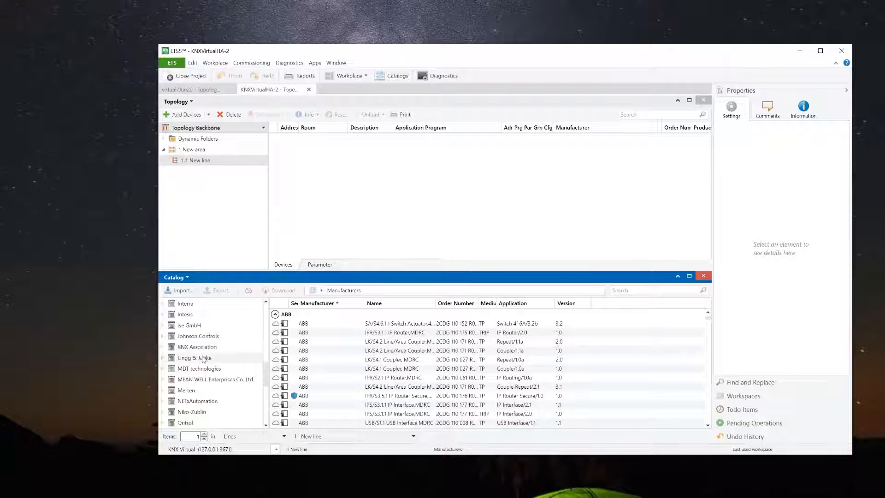
{"action": "left_click", "coordinate": [204, 348]}
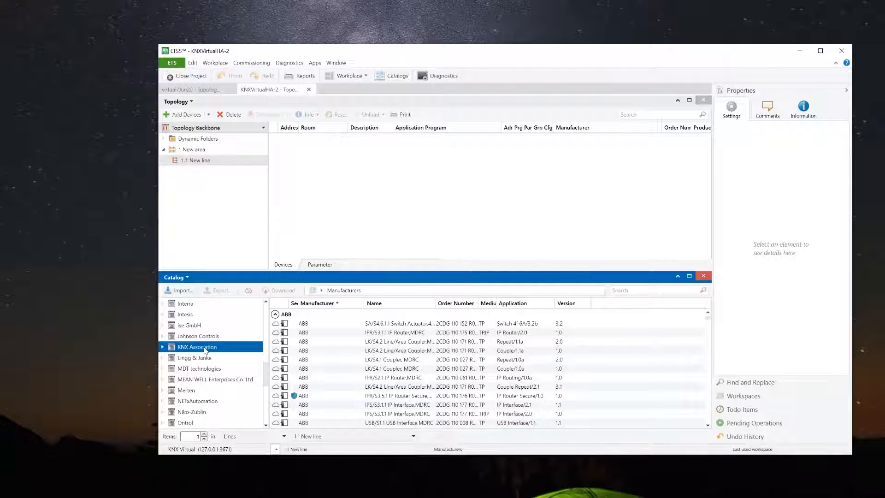
{"action": "double_click", "coordinate": [205, 348]}
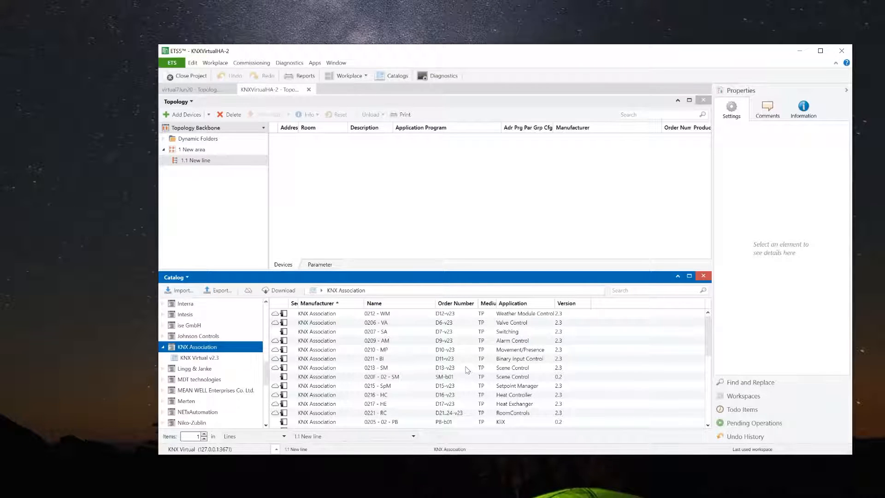
{"action": "left_click", "coordinate": [445, 333]}
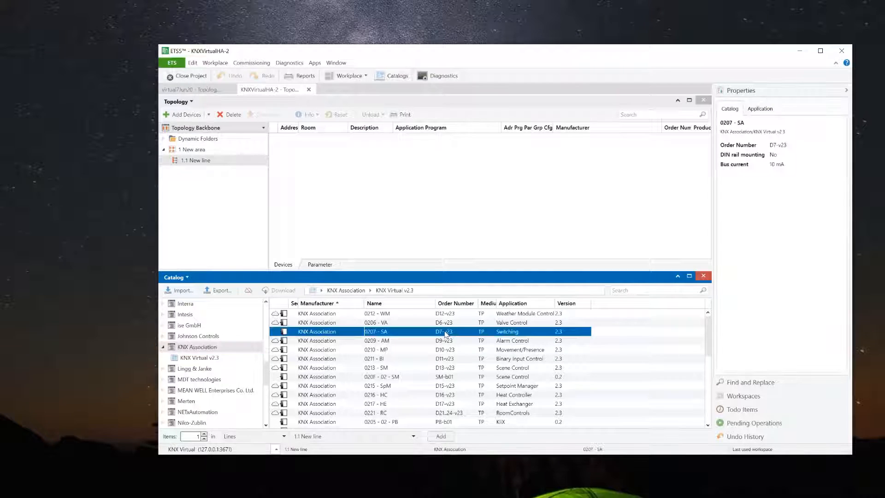
{"action": "left_click", "coordinate": [441, 436]}
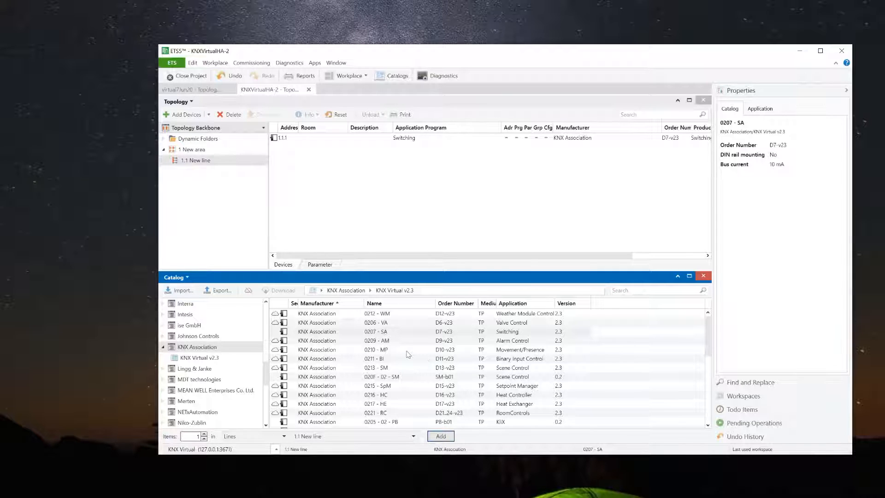
Add the KNX Association KliX device 0204 - PB (D4-v23), version 2.3, to line 1.1
{"action": "scroll", "coordinate": [456, 364], "scroll_direction": "down", "scroll_amount": 1}
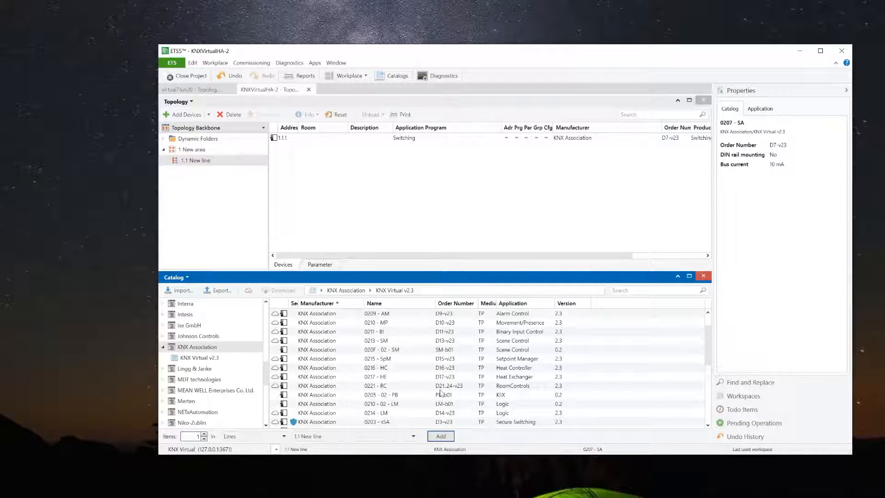
{"action": "scroll", "coordinate": [442, 405], "scroll_direction": "down", "scroll_amount": 1}
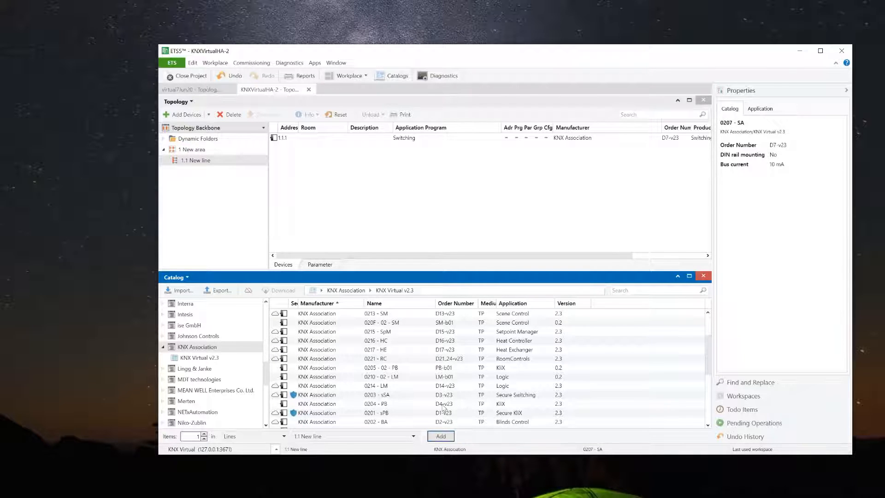
{"action": "left_click", "coordinate": [443, 405]}
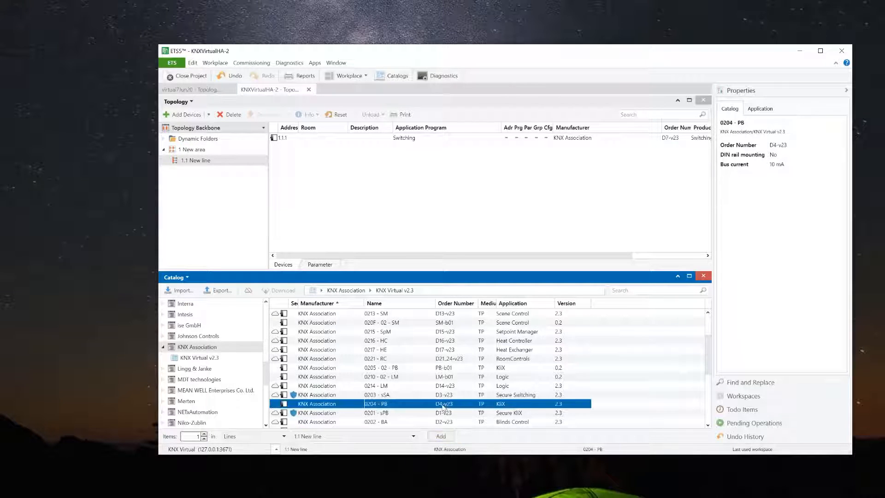
{"action": "left_click", "coordinate": [440, 436]}
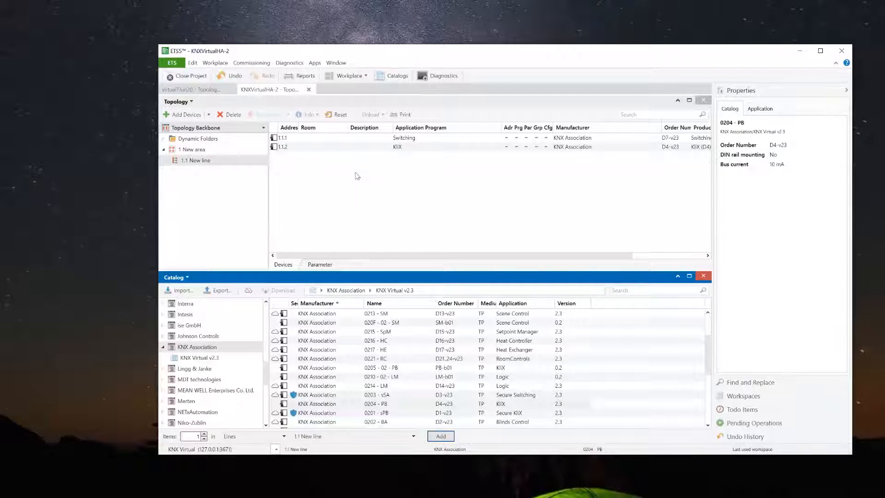
Expand line 1.1 and its Switching Actuator (D7) and KliX (D4) devices to examine their channels
{"action": "left_click", "coordinate": [167, 162]}
{"action": "left_click", "coordinate": [165, 160]}
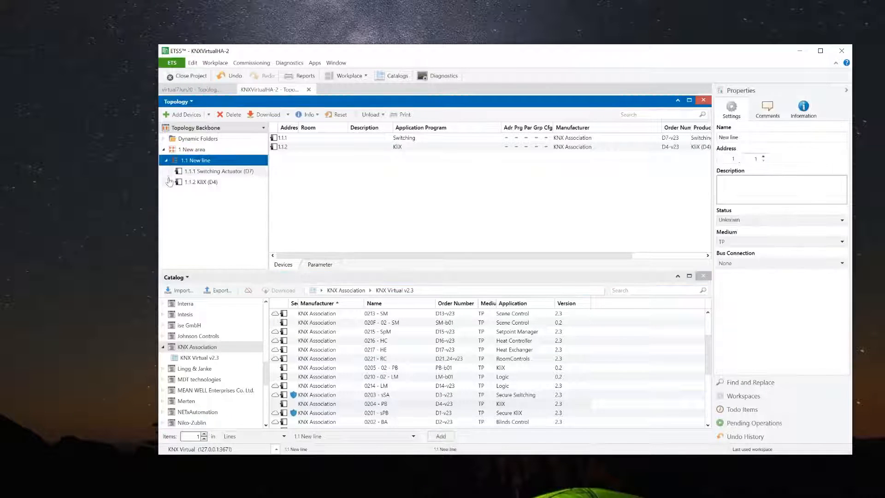
{"action": "left_click", "coordinate": [170, 171]}
{"action": "scroll", "coordinate": [173, 235], "scroll_direction": "down", "scroll_amount": 1}
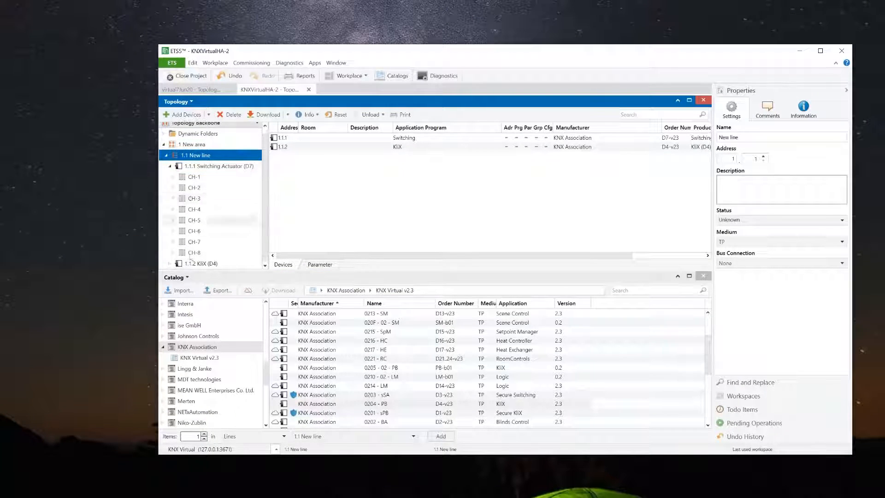
{"action": "left_click", "coordinate": [169, 264]}
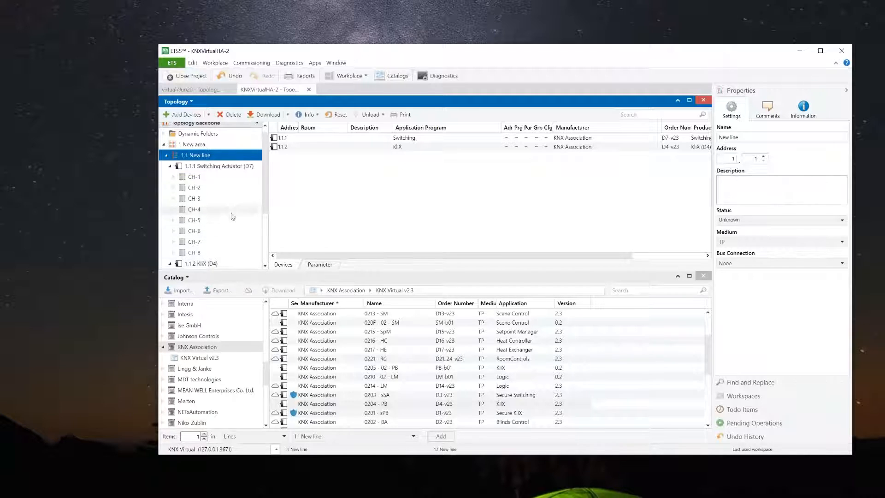
{"action": "scroll", "coordinate": [233, 206], "scroll_direction": "down", "scroll_amount": 1}
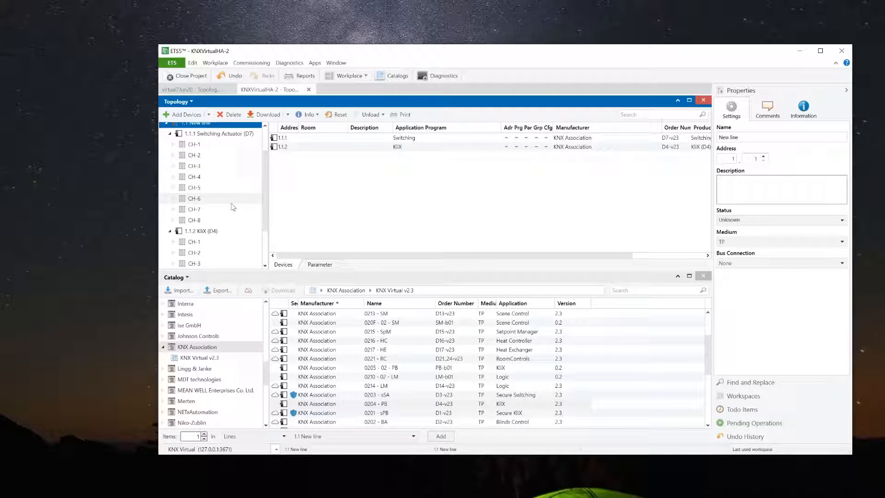
{"action": "scroll", "coordinate": [232, 207], "scroll_direction": "up", "scroll_amount": 1}
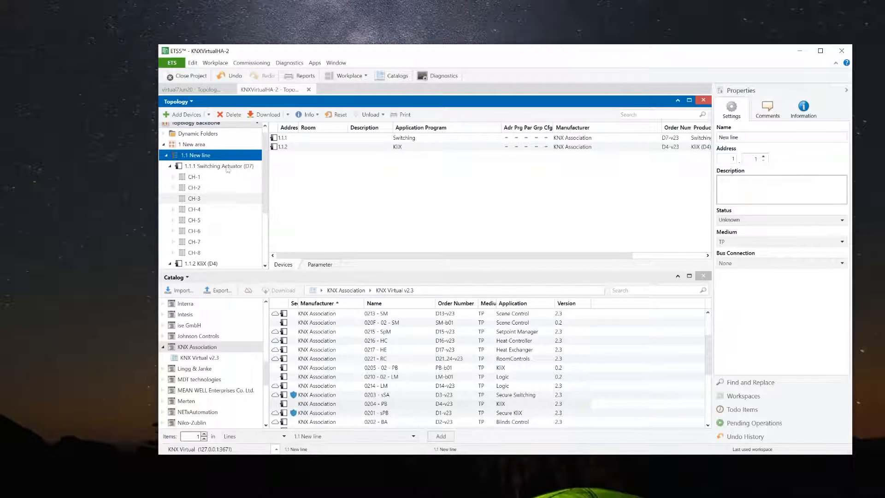
Display the project's group addresses and add one main group named main, using the first free address
{"action": "left_click", "coordinate": [189, 102]}
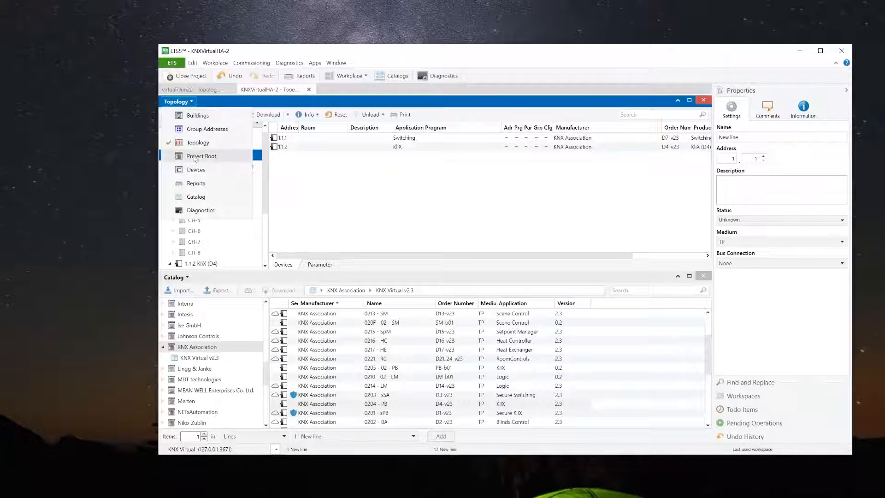
{"action": "left_click", "coordinate": [195, 133]}
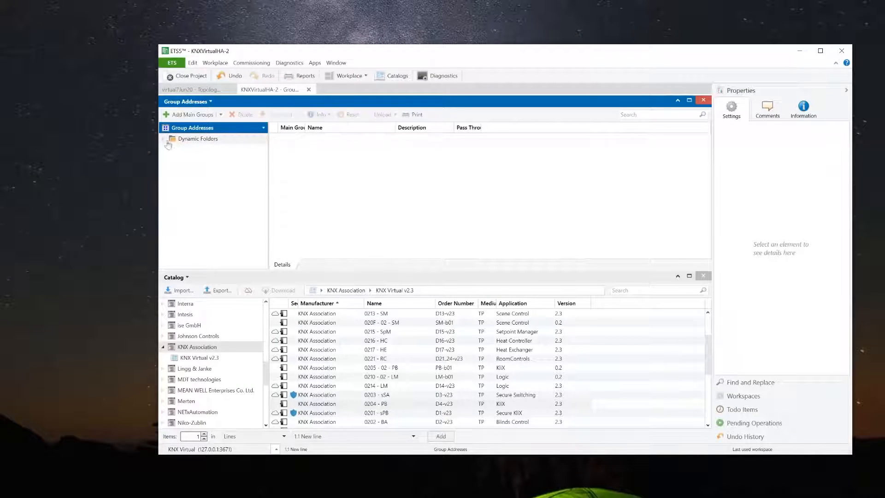
{"action": "left_click", "coordinate": [163, 138]}
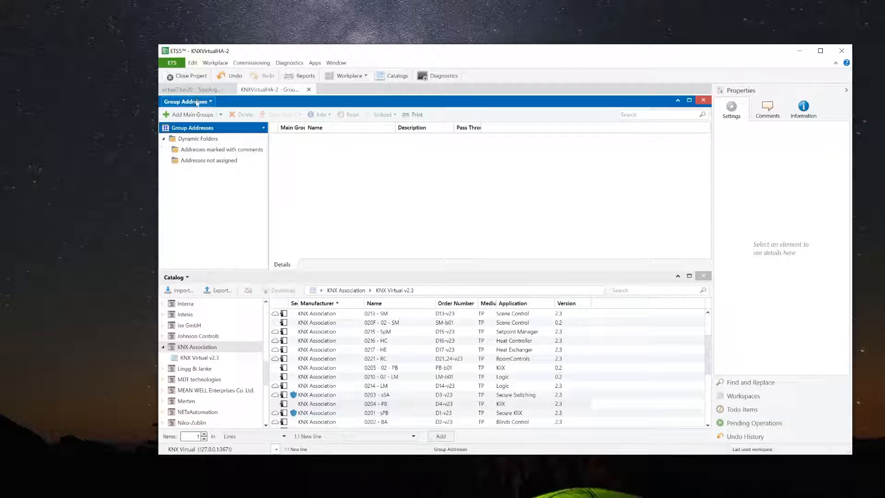
{"action": "left_click", "coordinate": [164, 138]}
{"action": "left_click", "coordinate": [171, 116]}
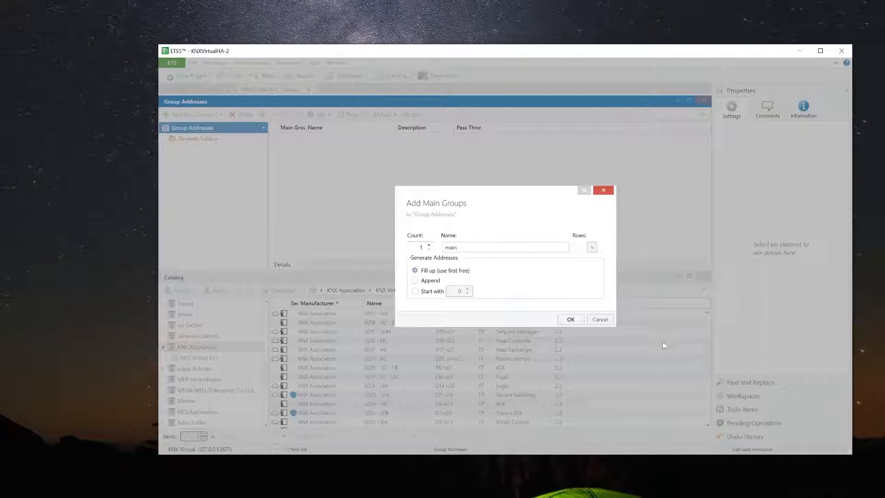
{"action": "left_click", "coordinate": [576, 322]}
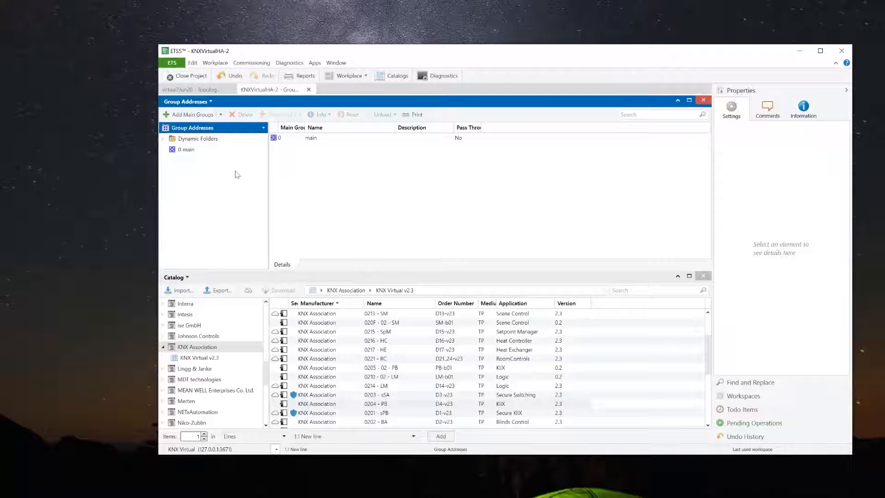
Add one middle group named middle to the 0 main group, using the first free address
{"action": "left_click", "coordinate": [186, 150]}
{"action": "right_click", "coordinate": [189, 150]}
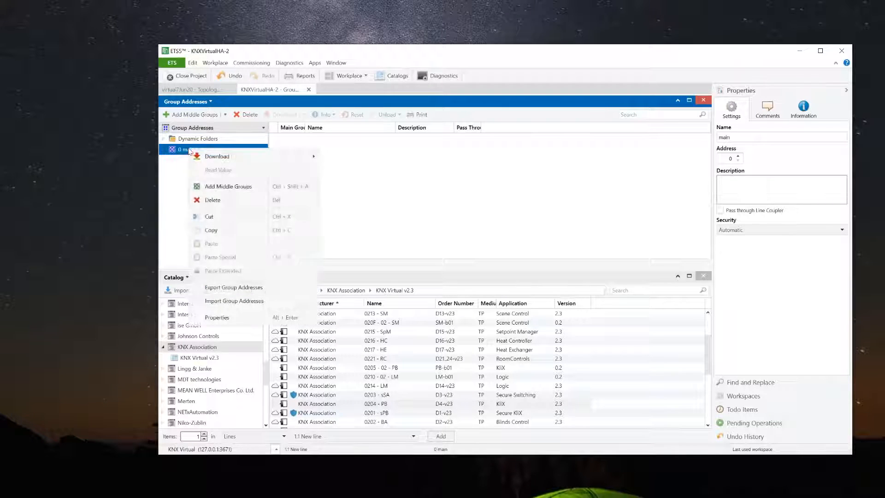
{"action": "left_click", "coordinate": [210, 186]}
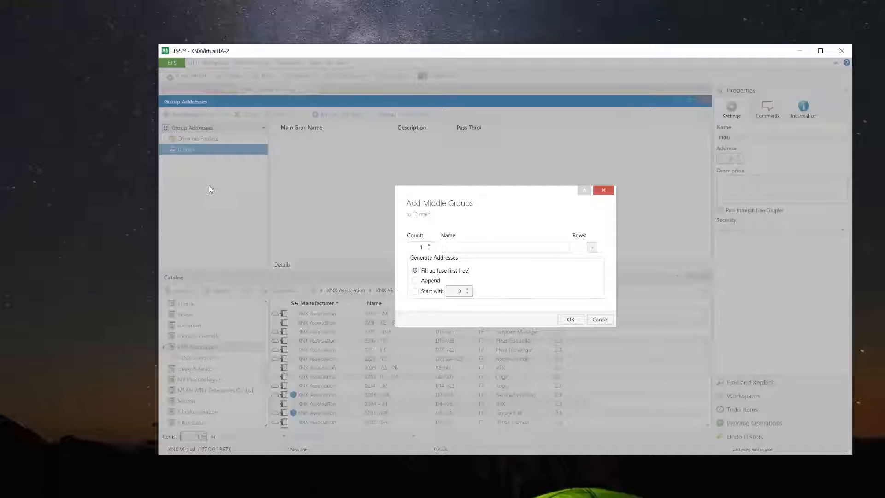
{"action": "type", "text": "middle"}
{"action": "left_click", "coordinate": [569, 319]}
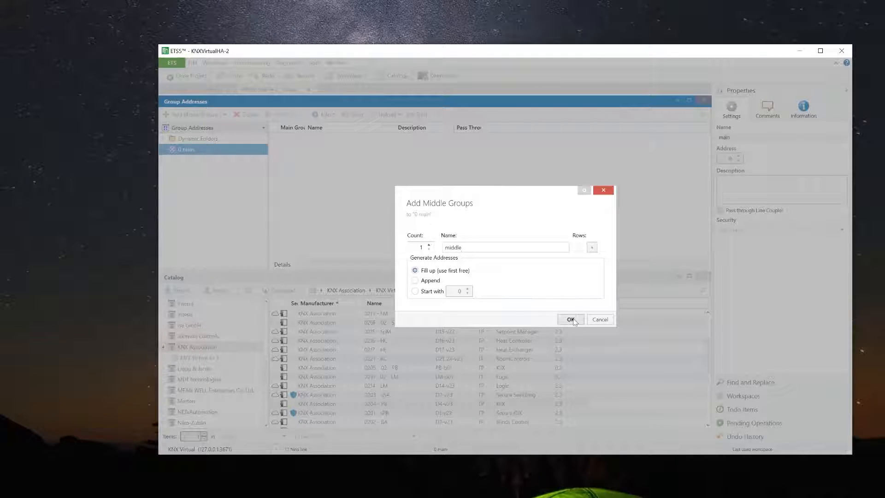
Expand the main group and add one group address named switchlight to the 0/0 middle group
{"action": "left_click", "coordinate": [163, 149]}
{"action": "left_click", "coordinate": [183, 162]}
{"action": "right_click", "coordinate": [320, 164]}
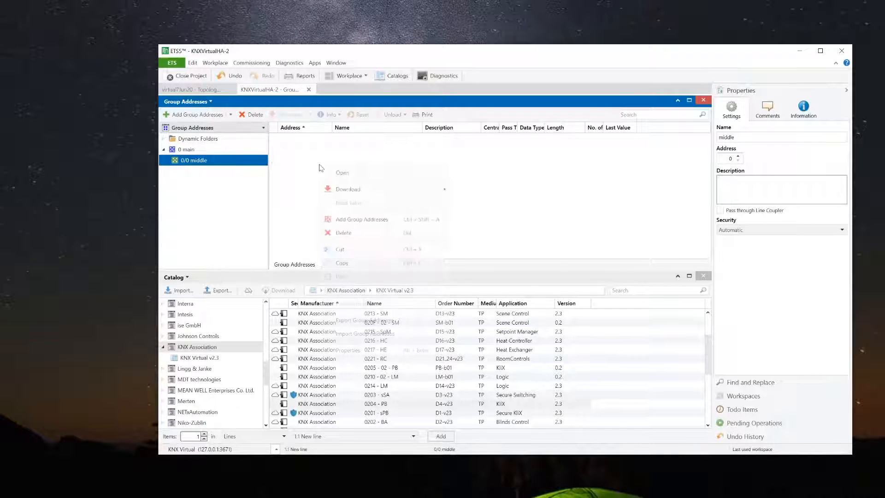
{"action": "left_click", "coordinate": [360, 219]}
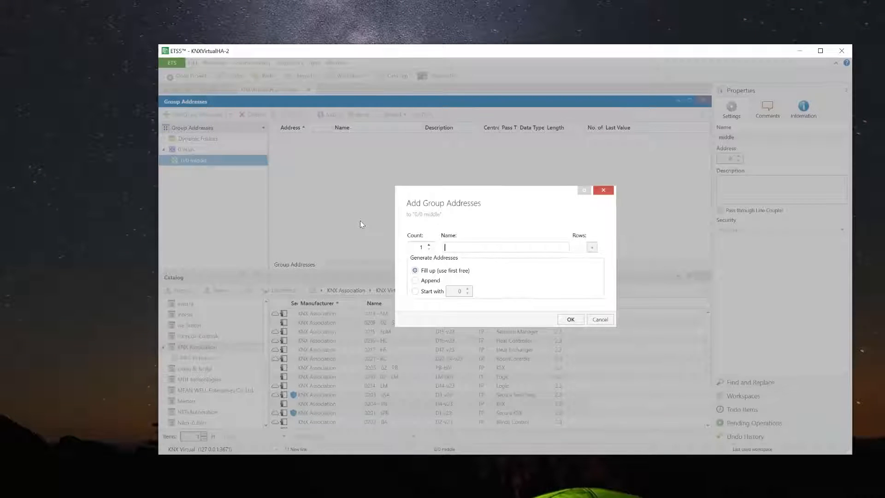
{"action": "type", "text": "switchlight"}
{"action": "left_click", "coordinate": [570, 319]}
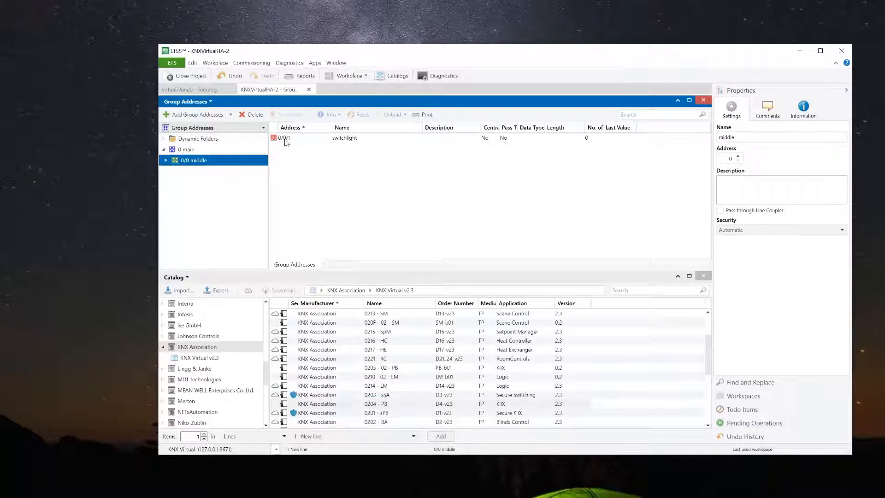
Return to the project topology and expand line 1.1 and its Switching Actuator (D7)
{"action": "left_click", "coordinate": [211, 101]}
{"action": "left_click", "coordinate": [203, 143]}
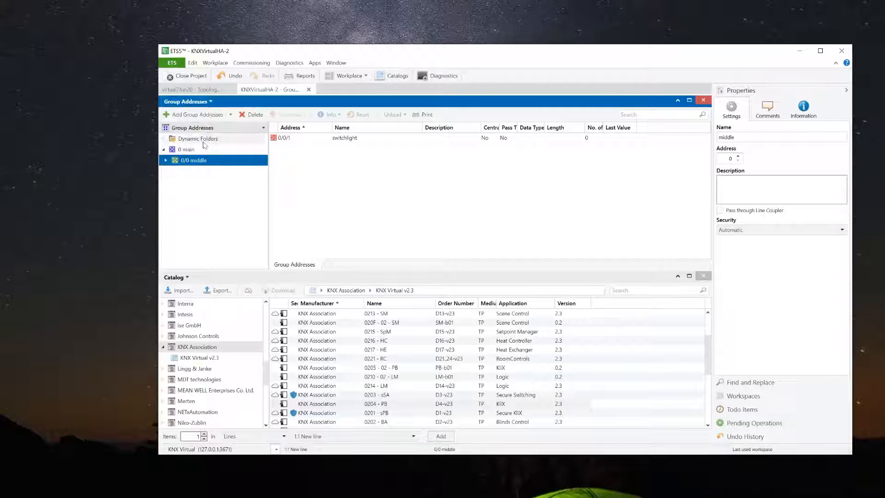
{"action": "left_click", "coordinate": [163, 149]}
{"action": "left_click", "coordinate": [166, 161]}
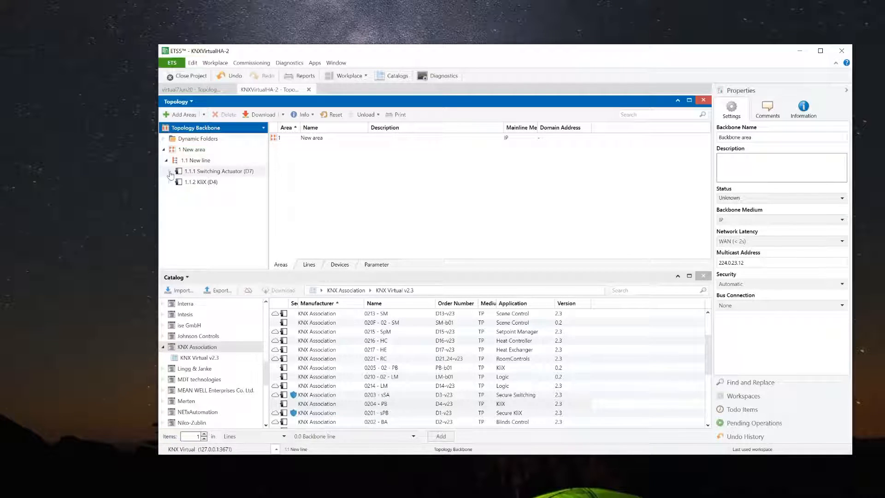
{"action": "left_click", "coordinate": [169, 171]}
{"action": "scroll", "coordinate": [194, 221], "scroll_direction": "down", "scroll_amount": 1}
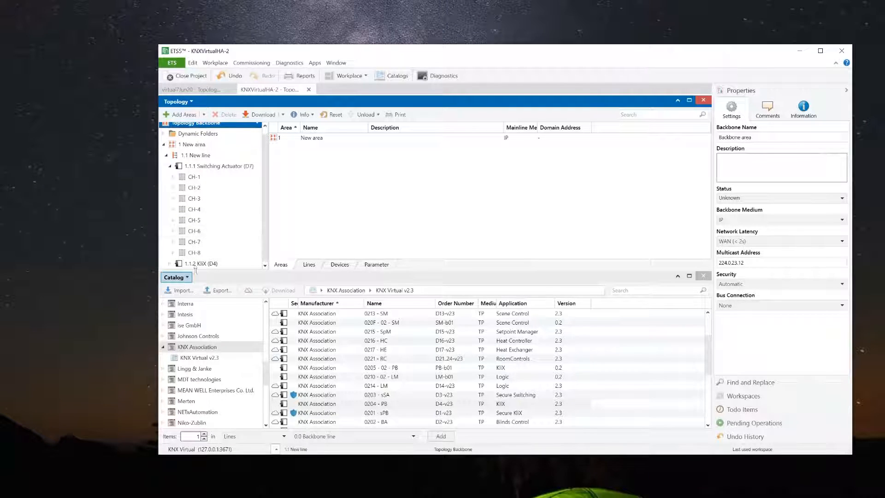
Close the catalog and expand the KliX (D4) device and channel CH-1 of both devices to expose their switching objects
{"action": "left_click_drag", "start_coordinate": [214, 271], "coordinate": [219, 312]}
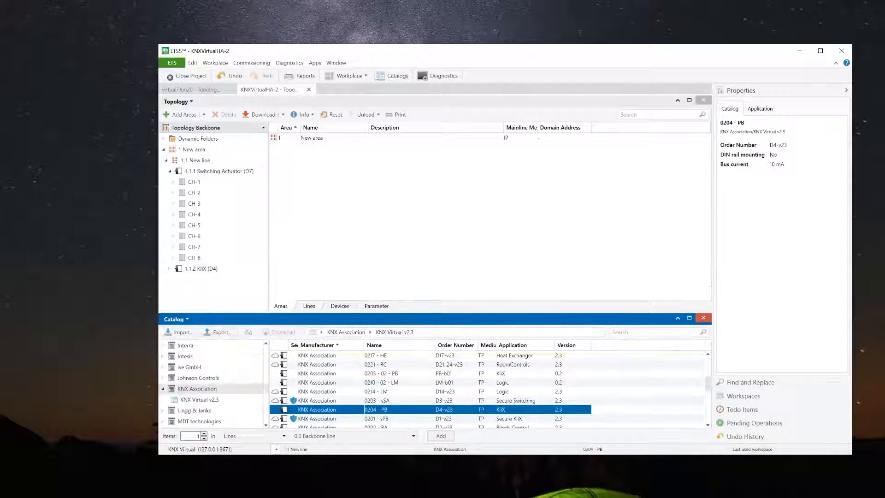
{"action": "left_click", "coordinate": [704, 319]}
{"action": "left_click", "coordinate": [168, 269]}
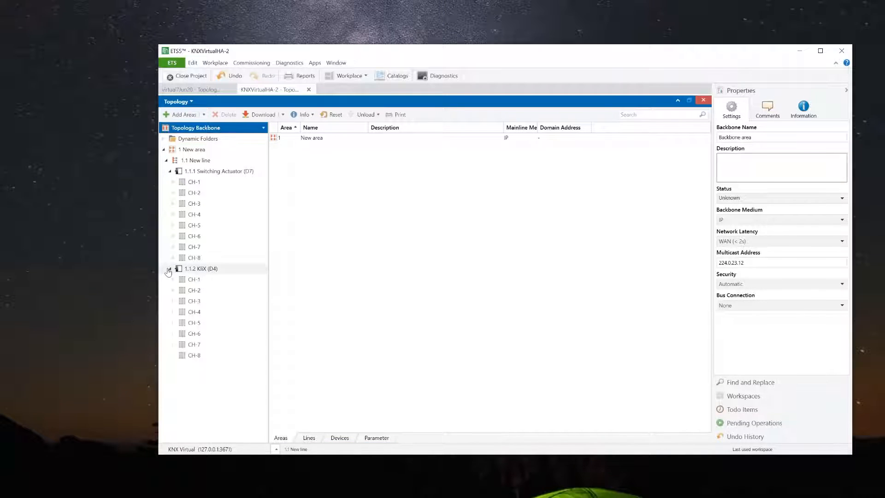
{"action": "left_click", "coordinate": [173, 181]}
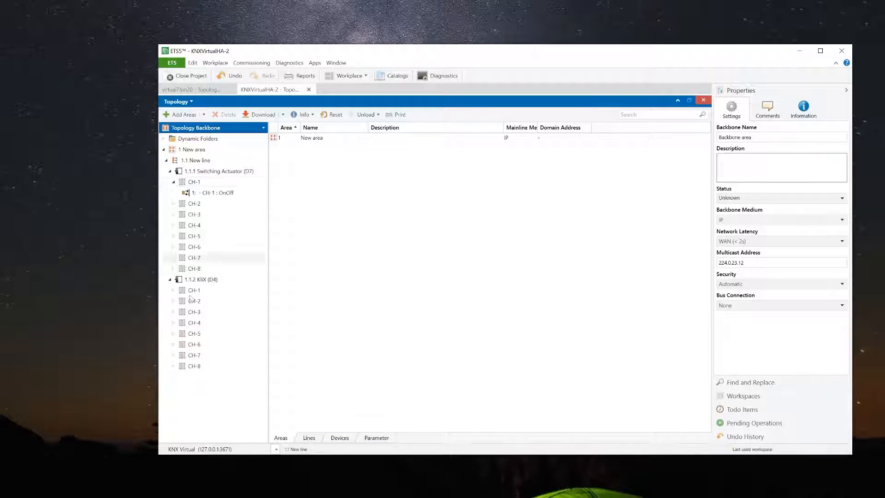
{"action": "left_click", "coordinate": [173, 290]}
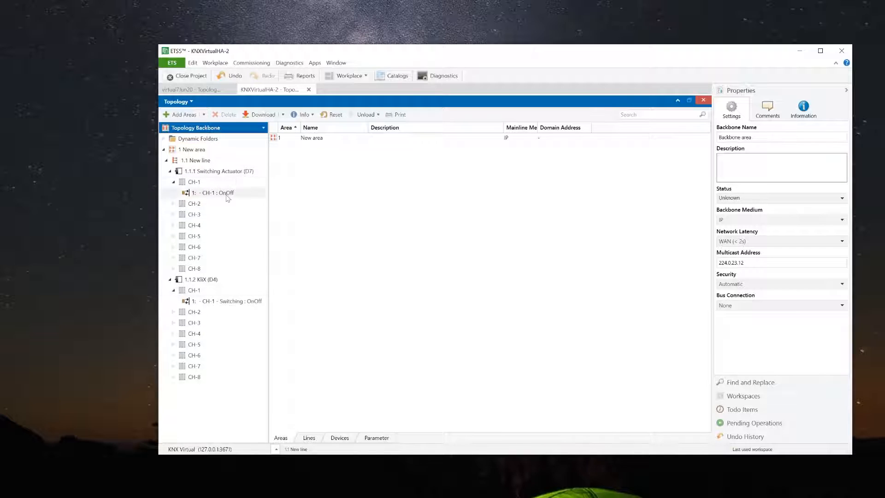
Link the CH-1 OnOff objects of the Switching Actuator and the KliX together to the existing group address 0/0/1 switchlight
{"action": "left_click", "coordinate": [227, 193]}
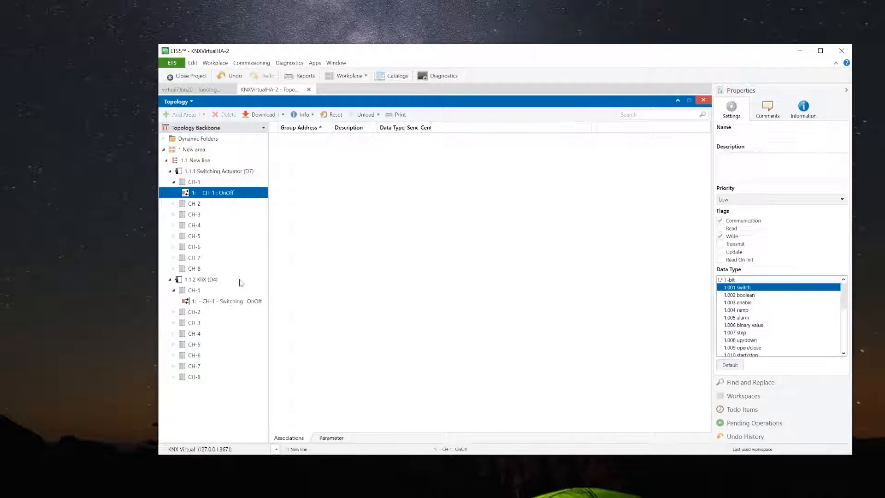
{"action": "left_click", "coordinate": [233, 302], "text": "ctrl"}
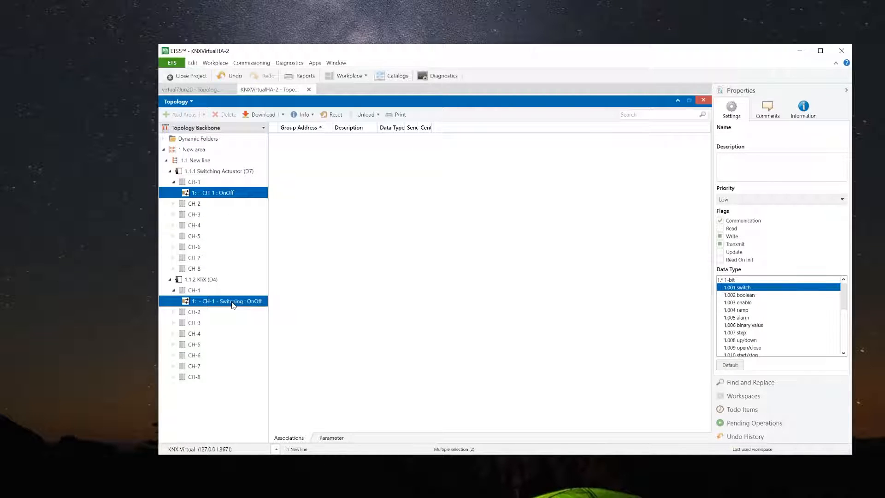
{"action": "right_click", "coordinate": [242, 197]}
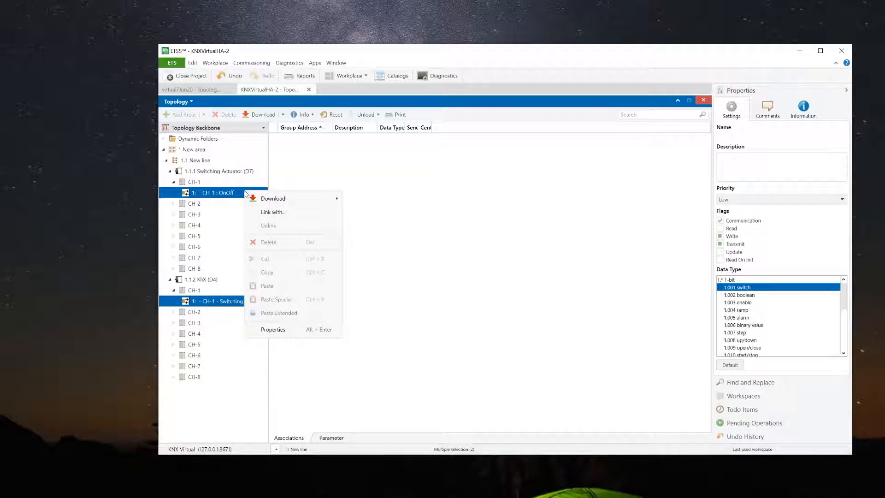
{"action": "left_click", "coordinate": [269, 212]}
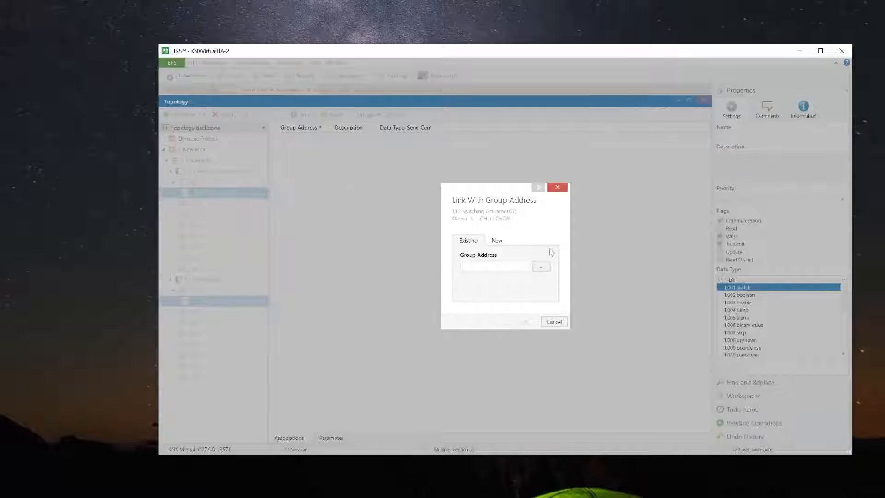
{"action": "left_click", "coordinate": [541, 266]}
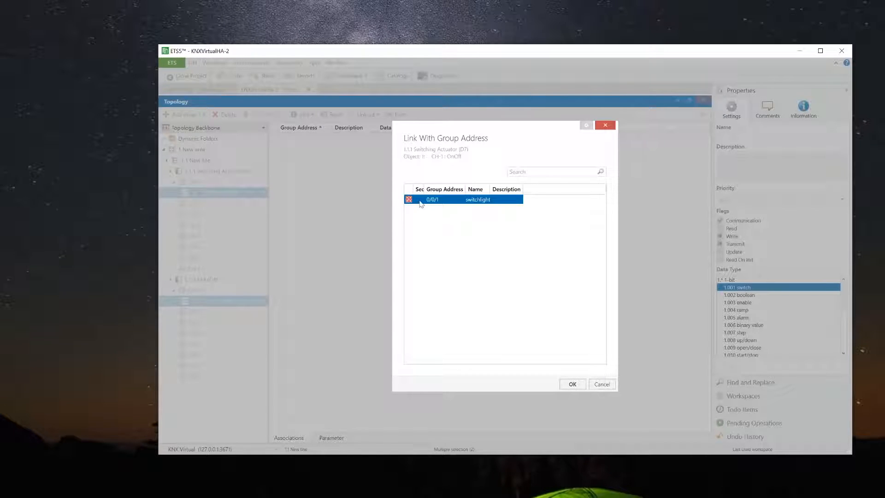
{"action": "left_click", "coordinate": [572, 384]}
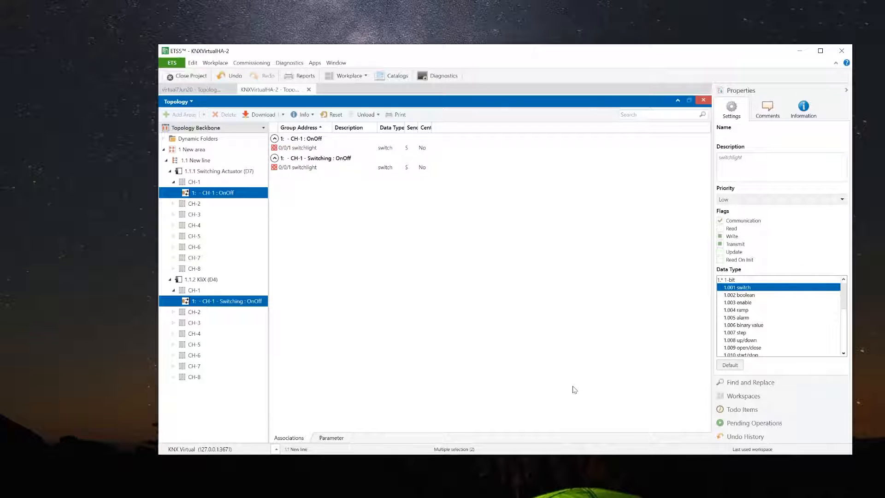
Switch to KNX Virtual and show its Devices view
{"action": "key", "text": "alt+Tab"}
{"action": "left_click", "coordinate": [292, 91]}
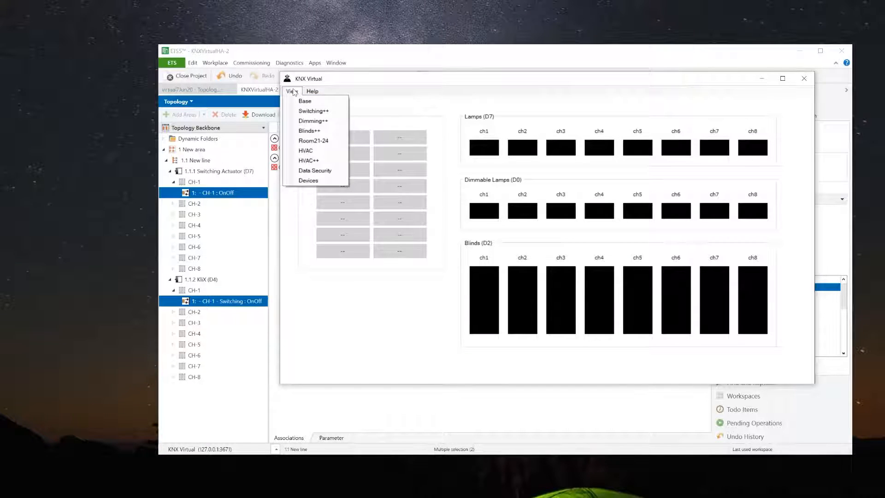
{"action": "left_click", "coordinate": [309, 183]}
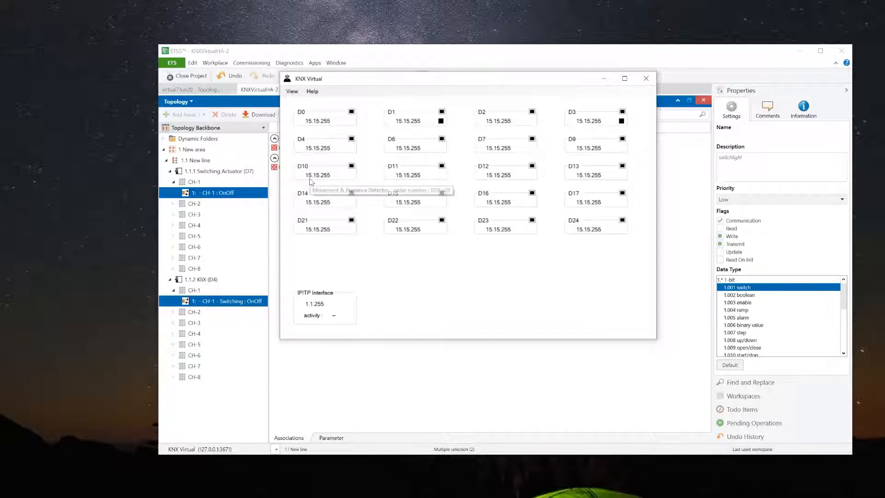
Back in ETS5, run a full download to the 1.1.1 Switching Actuator (D7), activating D7's programming button in KNX Virtual
{"action": "left_click", "coordinate": [200, 173]}
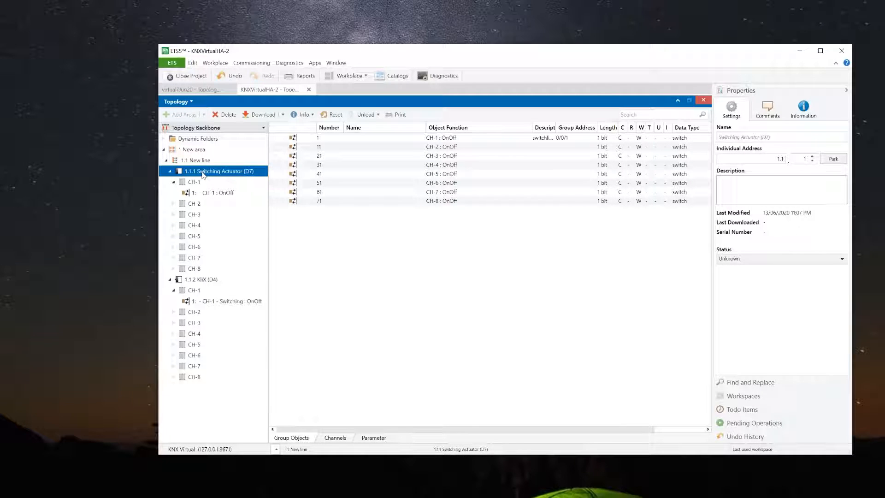
{"action": "left_click_drag", "start_coordinate": [507, 56], "coordinate": [519, 211]}
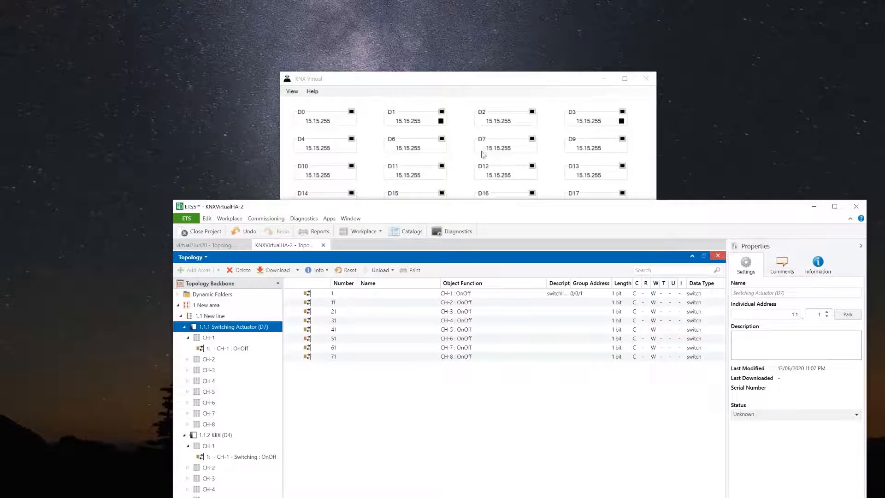
{"action": "right_click", "coordinate": [218, 327]}
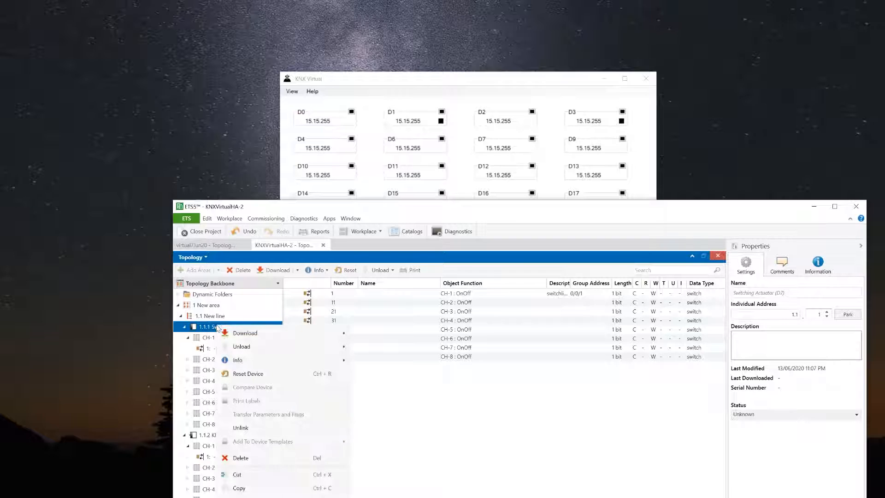
{"action": "mouse_move", "coordinate": [332, 333]}
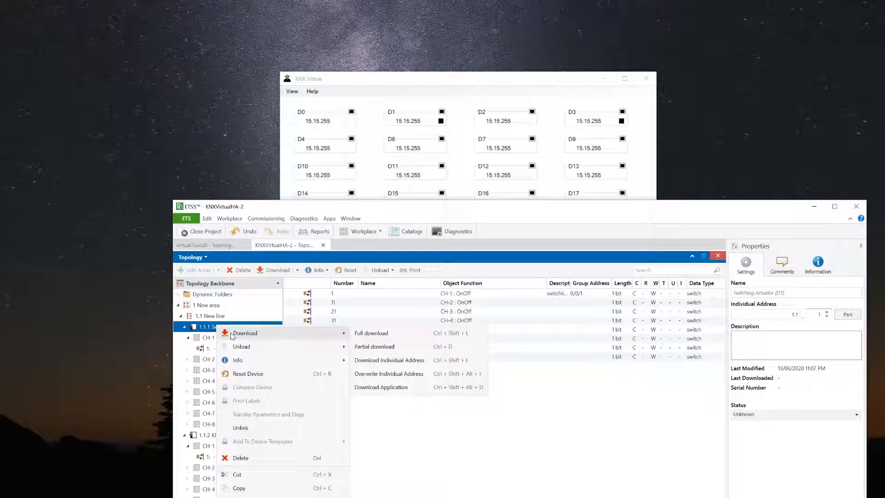
{"action": "left_click", "coordinate": [372, 333]}
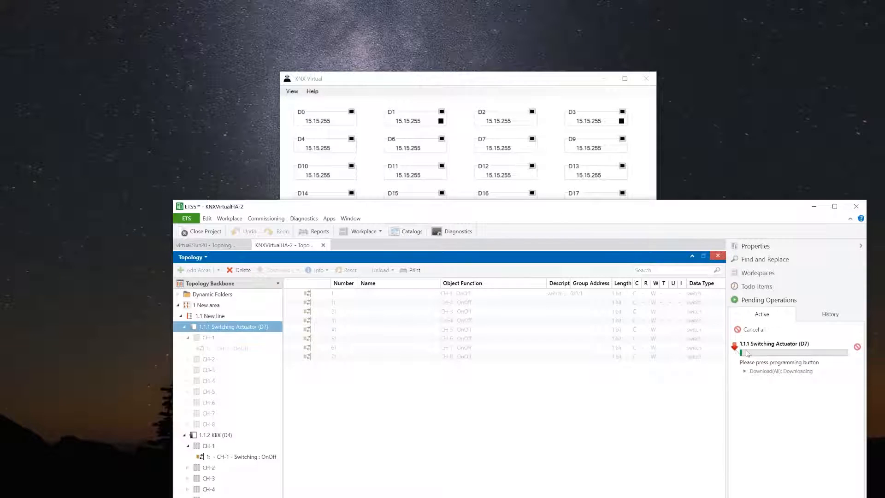
{"action": "left_click", "coordinate": [532, 139]}
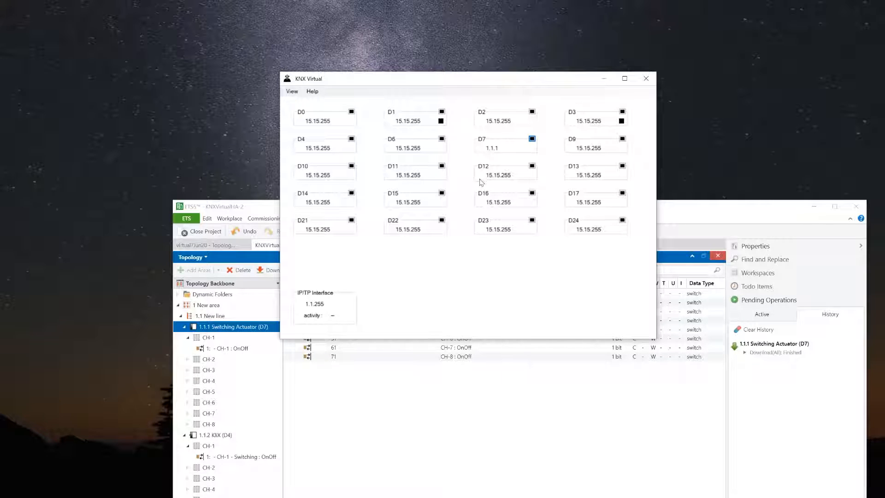
Run a full download to the 1.1.2 KliX (D4), activating D4's programming button in KNX Virtual
{"action": "left_click", "coordinate": [206, 436]}
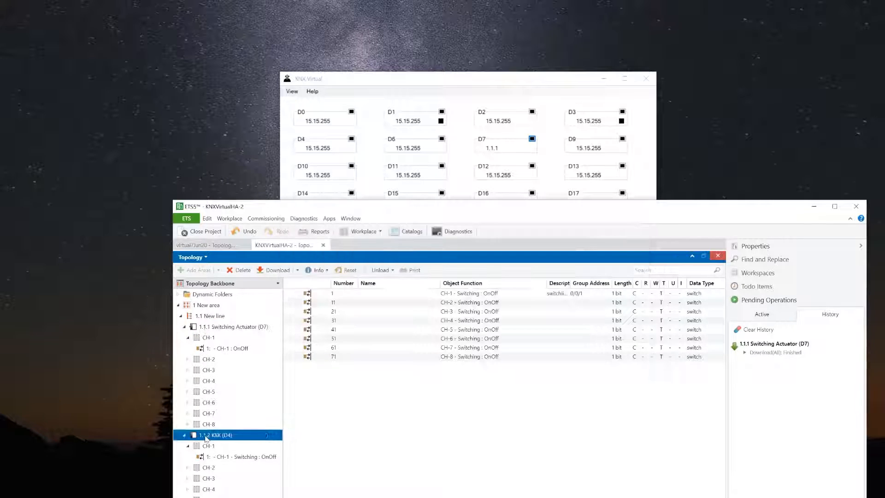
{"action": "right_click", "coordinate": [205, 438]}
{"action": "left_click", "coordinate": [400, 169]}
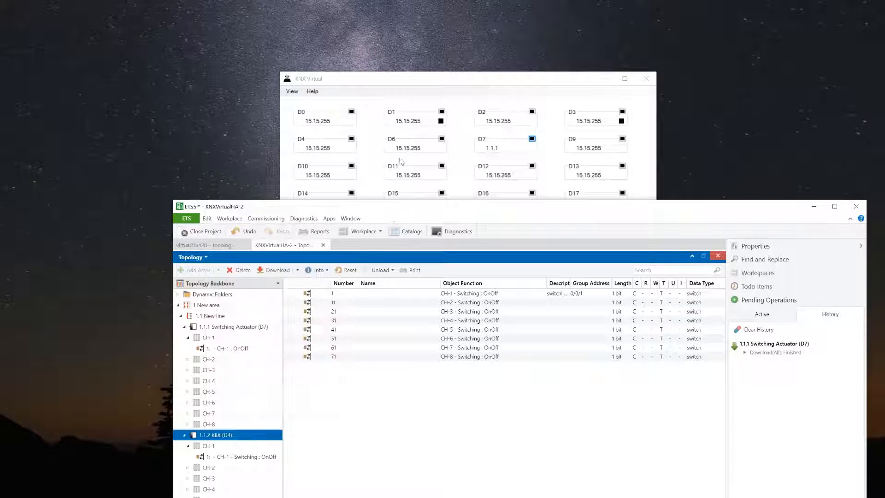
{"action": "left_click_drag", "start_coordinate": [375, 205], "coordinate": [382, 117]}
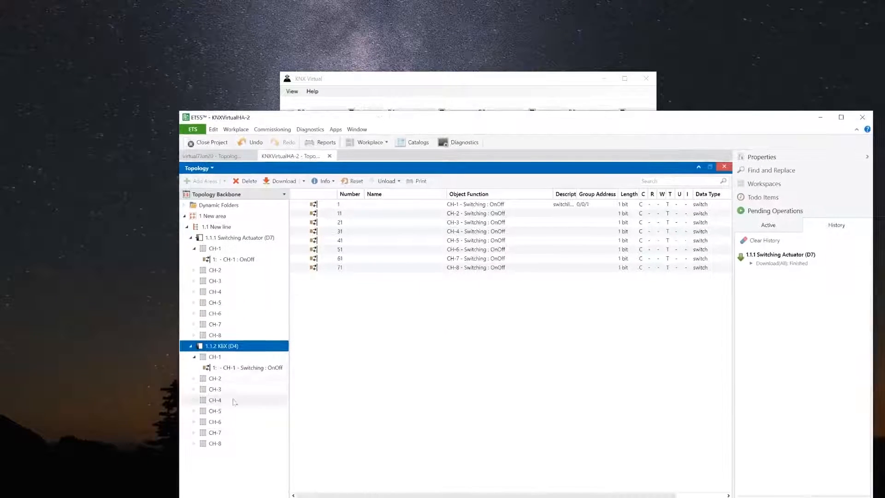
{"action": "right_click", "coordinate": [236, 349]}
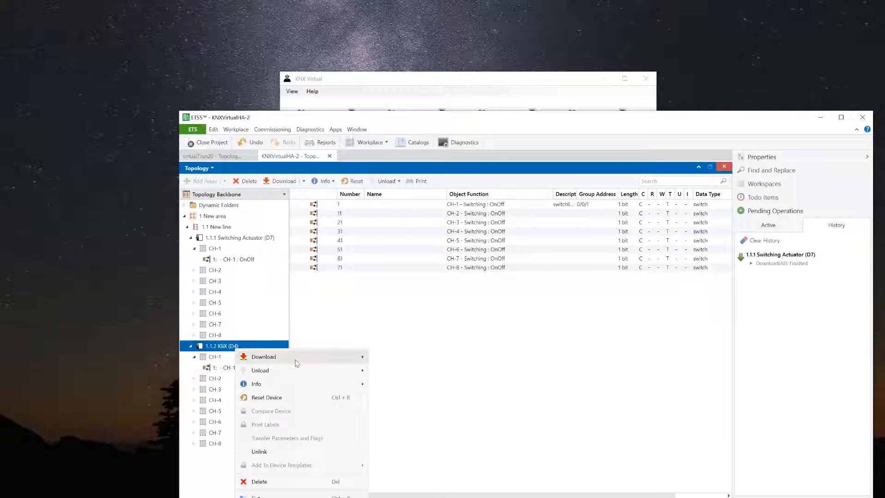
{"action": "mouse_move", "coordinate": [300, 356]}
{"action": "left_click", "coordinate": [417, 357]}
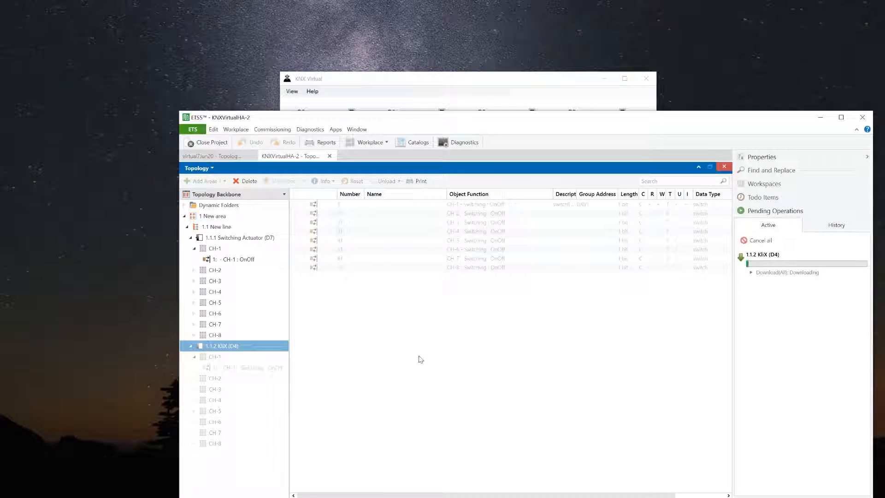
{"action": "left_click_drag", "start_coordinate": [374, 120], "coordinate": [374, 244]}
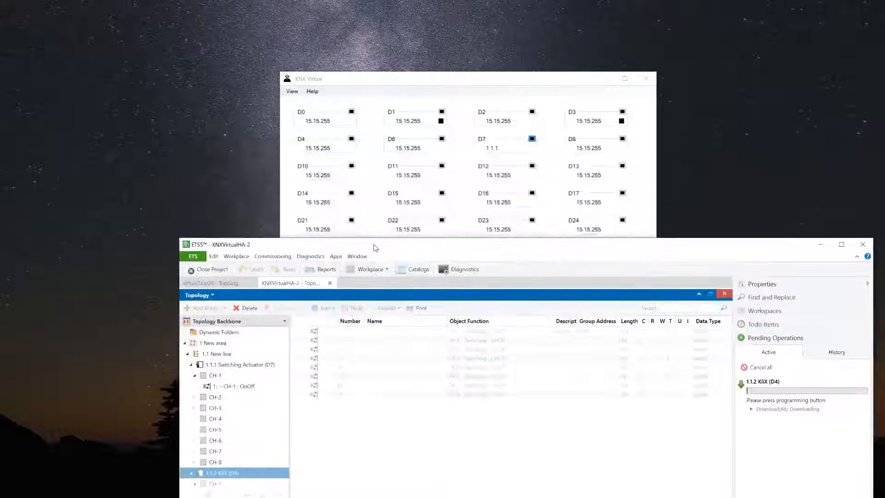
{"action": "left_click", "coordinate": [351, 139]}
{"action": "left_click", "coordinate": [351, 139]}
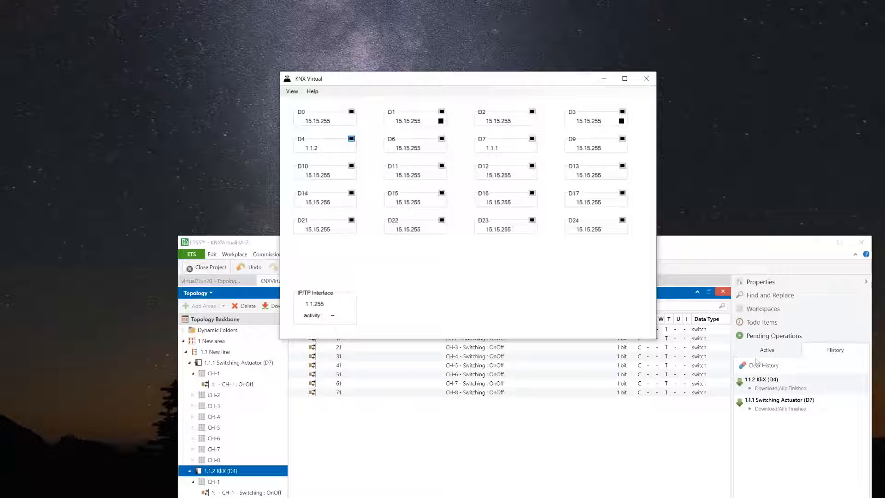
Minimize ETS5, show KNX Virtual's KliX and lamps view, and switch lamp ch1 on, off and on again with the first KliX row
{"action": "left_click", "coordinate": [820, 242]}
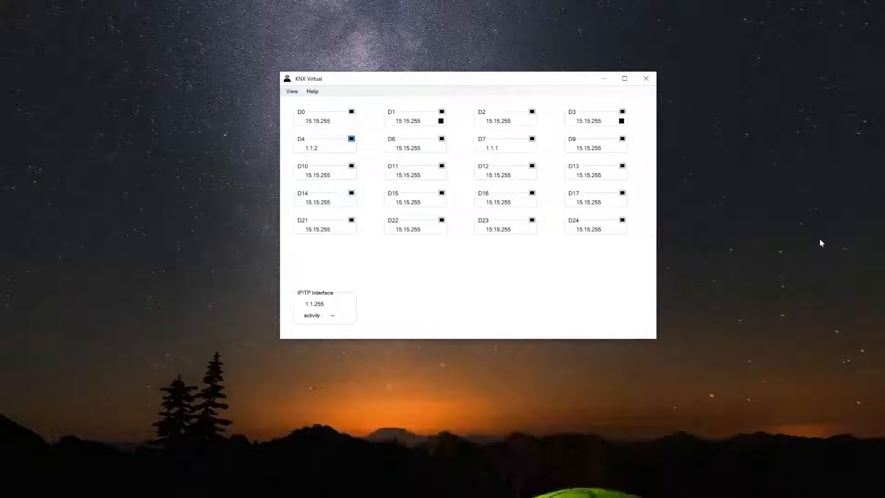
{"action": "left_click", "coordinate": [292, 92]}
{"action": "left_click", "coordinate": [302, 112]}
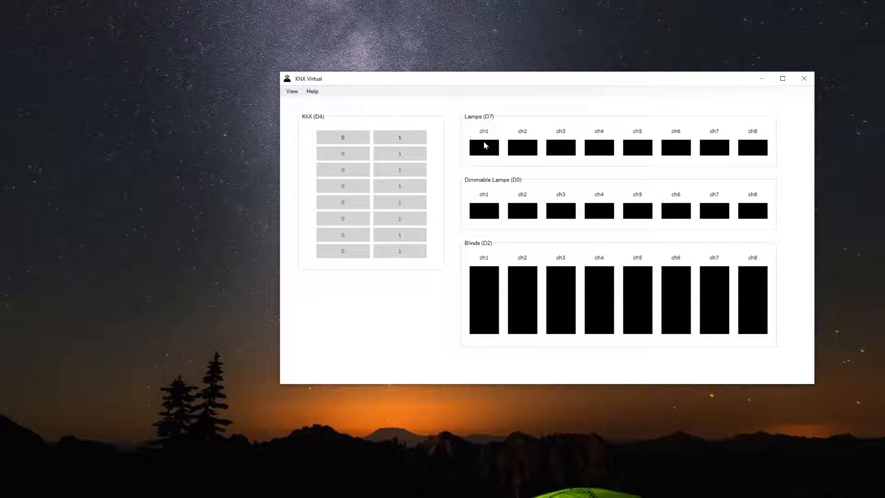
{"action": "left_click", "coordinate": [407, 134]}
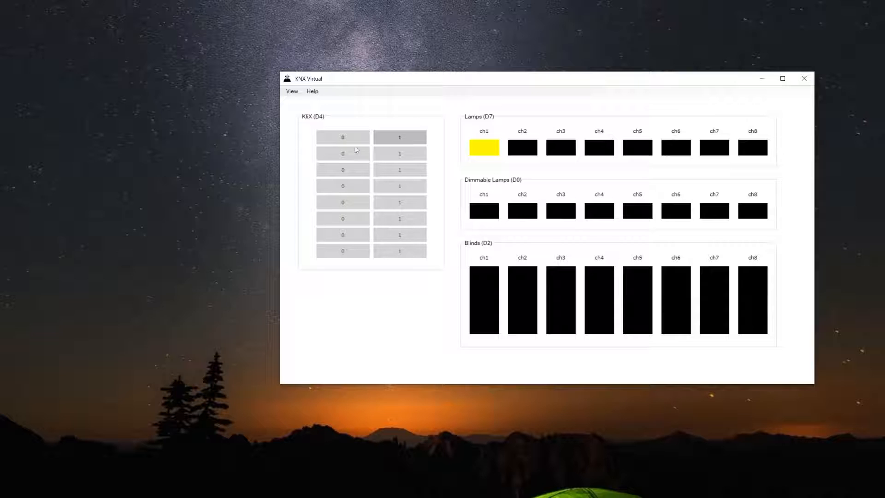
{"action": "left_click", "coordinate": [340, 140]}
{"action": "left_click", "coordinate": [398, 134]}
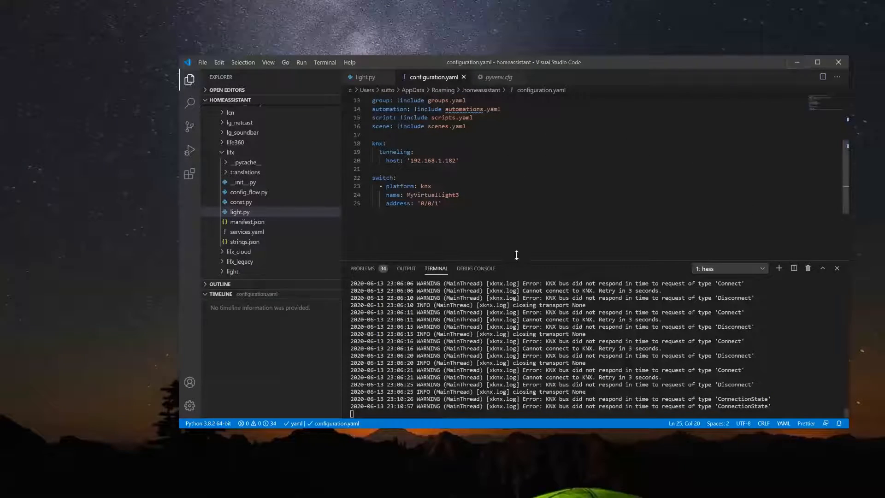
In Visual Studio Code, review the knx tunneling and MyVirtualLight3 switch entries in Home Assistant's configuration.yaml
{"action": "scroll", "coordinate": [460, 152], "scroll_direction": "up", "scroll_amount": 4}
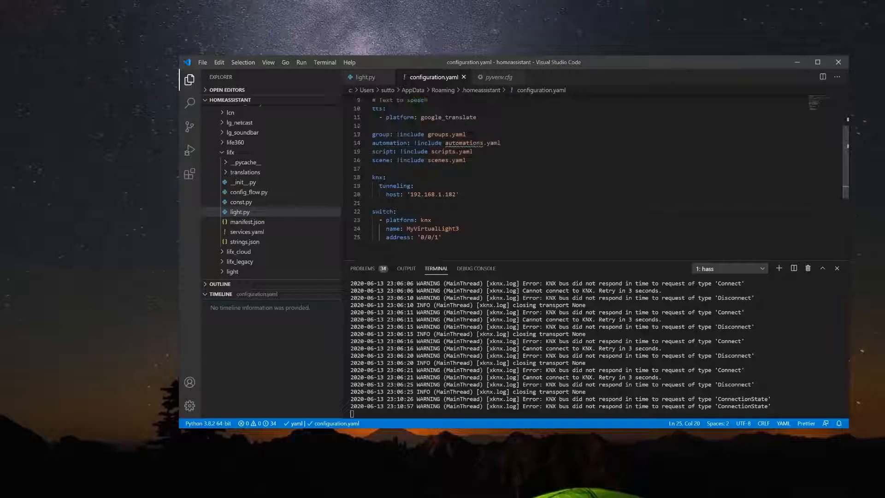
{"action": "scroll", "coordinate": [461, 152], "scroll_direction": "down", "scroll_amount": 4}
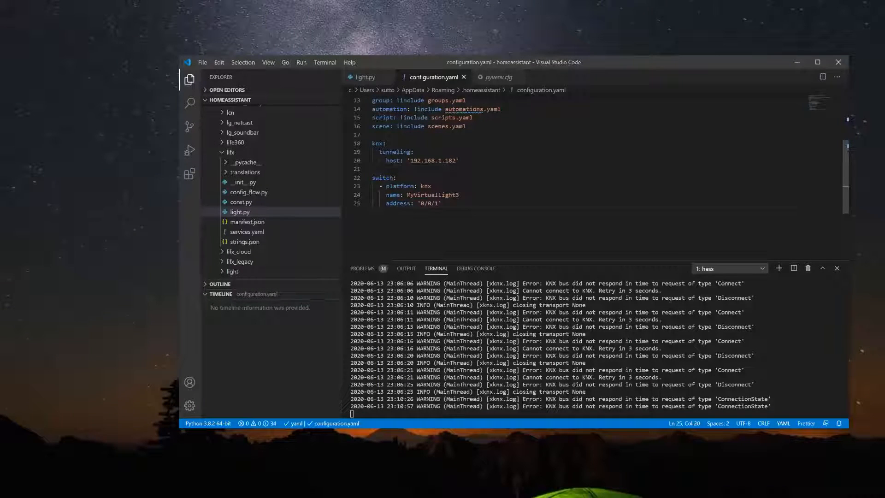
{"action": "left_click_drag", "start_coordinate": [361, 144], "coordinate": [435, 212]}
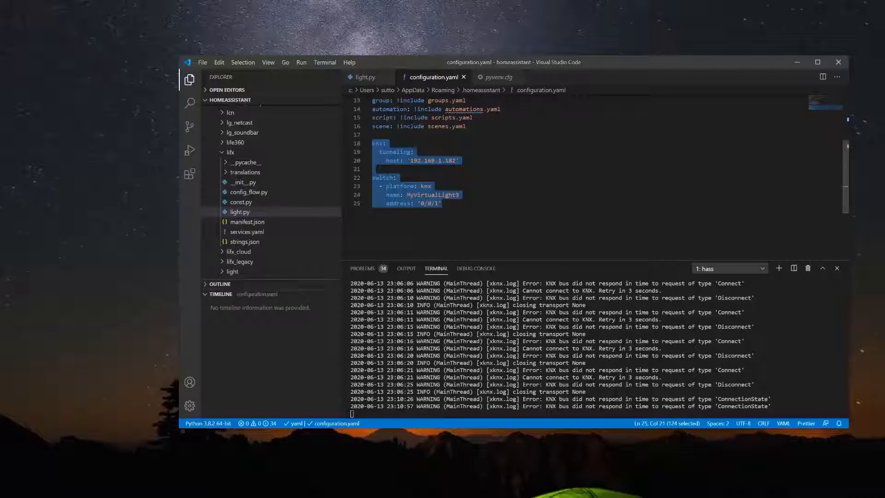
{"action": "left_click", "coordinate": [374, 169]}
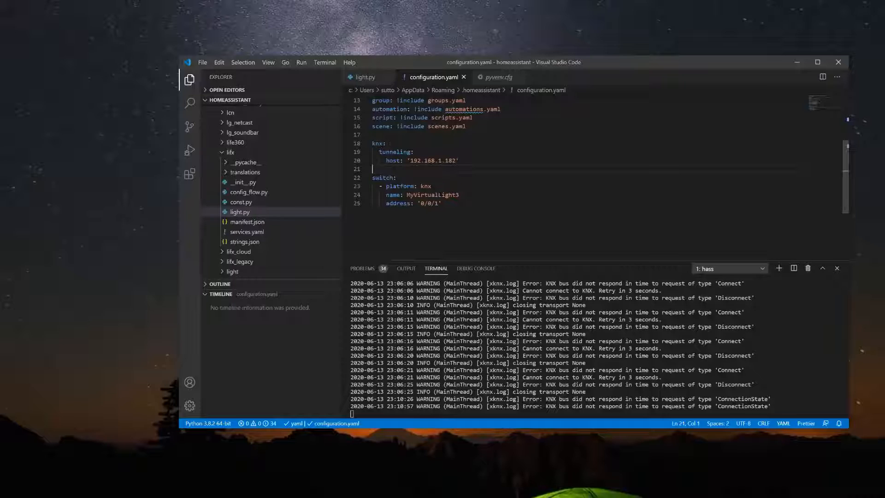
{"action": "left_click_drag", "start_coordinate": [521, 60], "coordinate": [496, 74]}
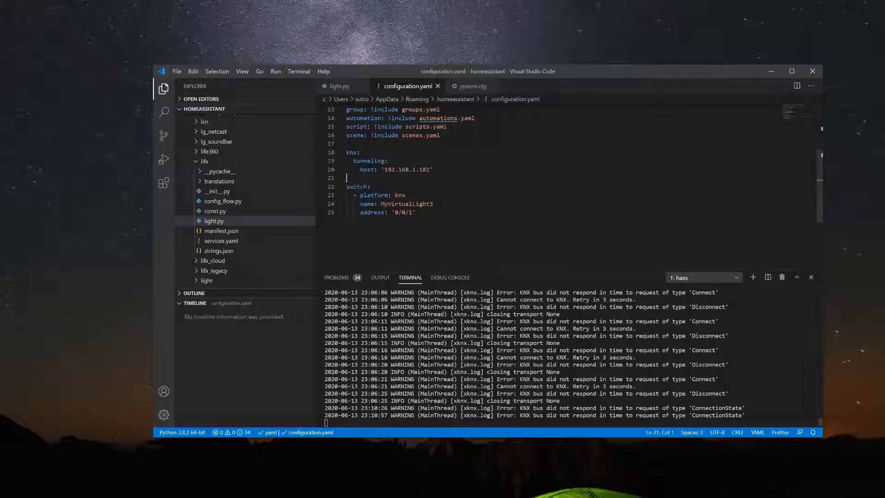
Switch to Home Assistant in the browser and arrange its window below KNX Virtual so the switch card and Lamps (D7) are both visible
{"action": "key", "text": "alt+Tab"}
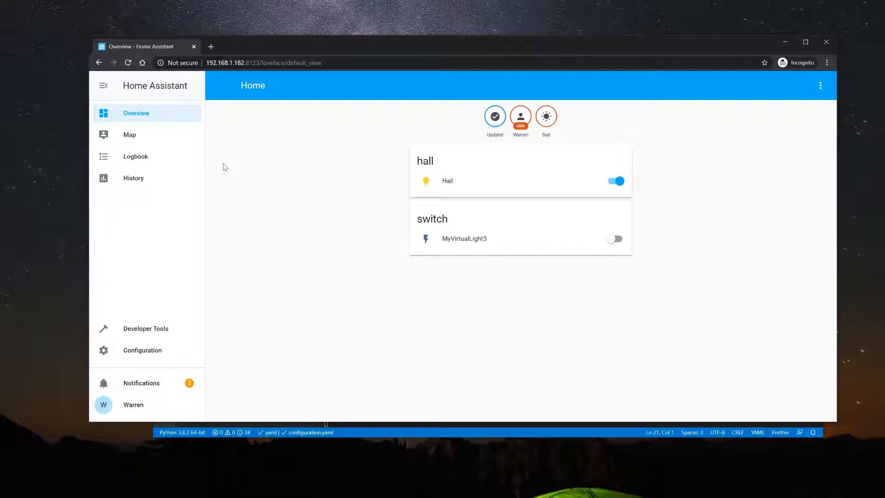
{"action": "left_click_drag", "start_coordinate": [394, 46], "coordinate": [457, 153]}
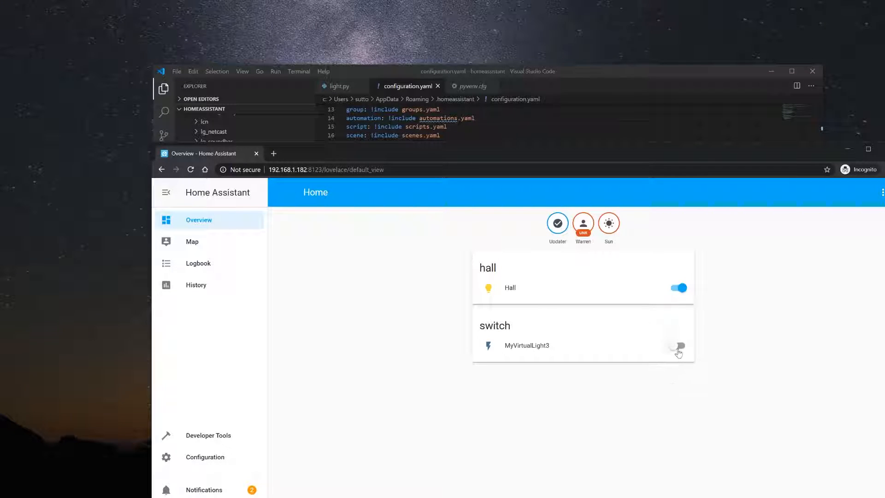
{"action": "left_click", "coordinate": [771, 71]}
{"action": "left_click_drag", "start_coordinate": [503, 82], "coordinate": [399, 44]}
{"action": "left_click", "coordinate": [774, 153]}
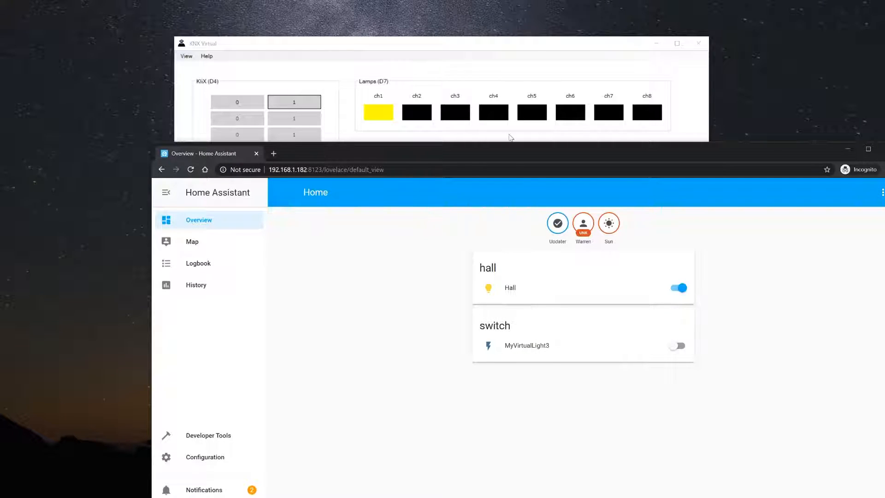
{"action": "left_click_drag", "start_coordinate": [504, 153], "coordinate": [497, 192]}
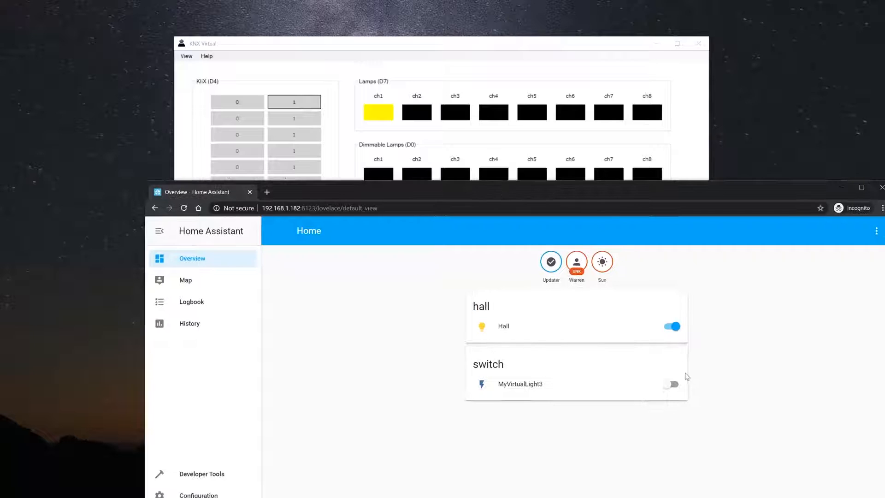
{"action": "left_click_drag", "start_coordinate": [618, 187], "coordinate": [619, 139]}
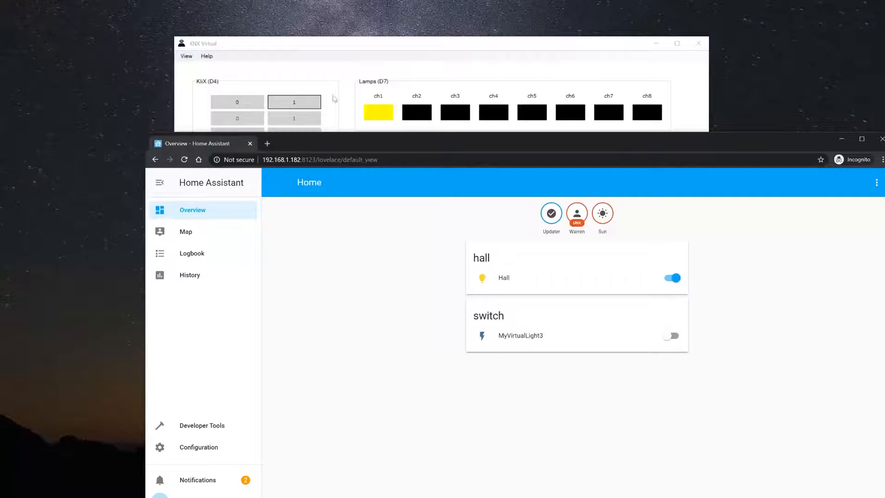
In KNX Virtual, toggle lamp ch1 off and on repeatedly with the first KliX row, leaving it off
{"action": "left_click", "coordinate": [254, 105]}
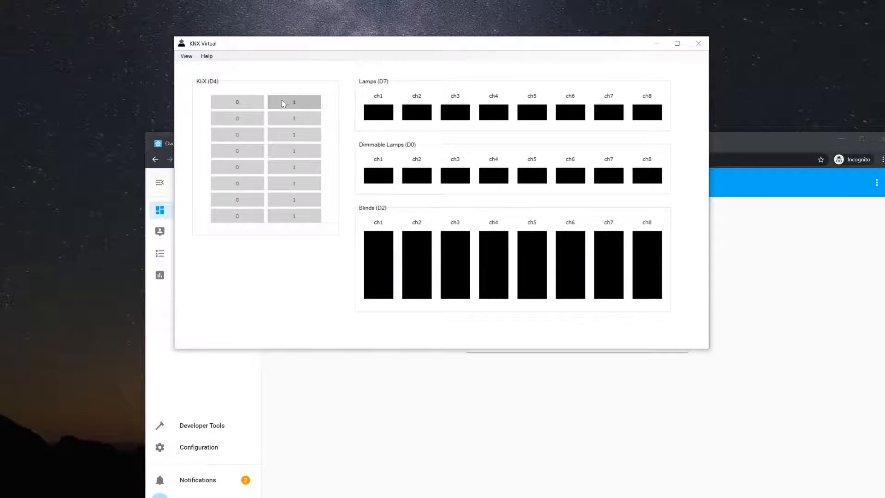
{"action": "left_click", "coordinate": [284, 103]}
{"action": "left_click", "coordinate": [244, 106]}
{"action": "left_click", "coordinate": [290, 105]}
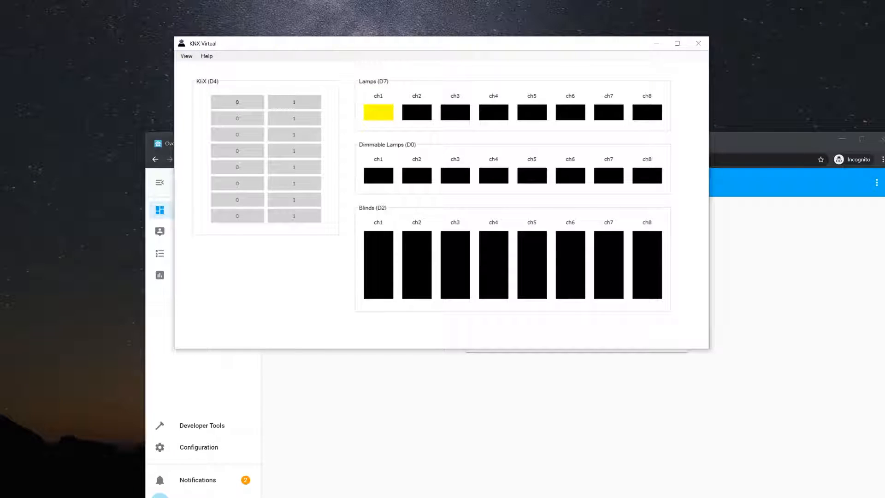
{"action": "left_click", "coordinate": [772, 148]}
{"action": "left_click", "coordinate": [237, 103]}
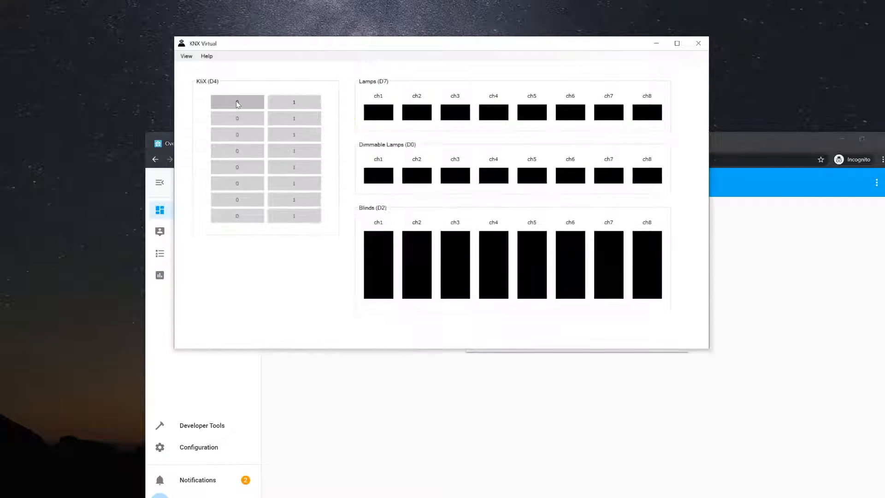
In Home Assistant, toggle the MyVirtualLight3 switch on and off twice to control the virtual lamp
{"action": "left_click", "coordinate": [770, 137]}
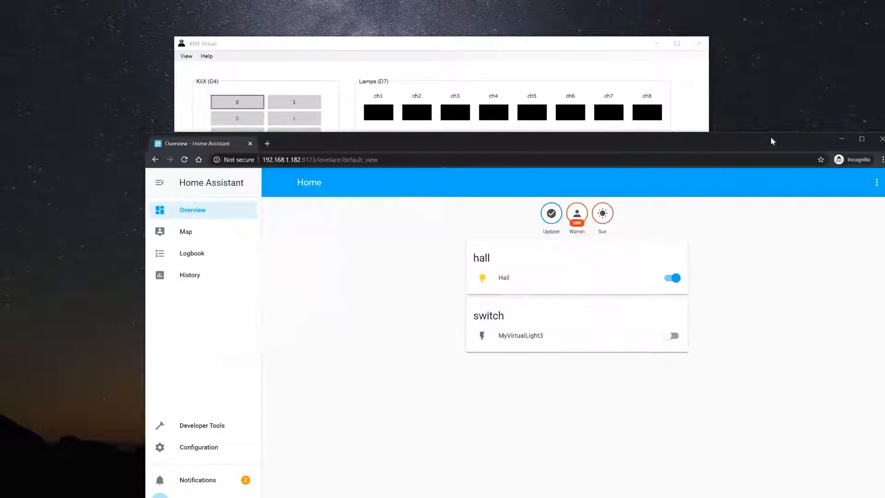
{"action": "left_click", "coordinate": [674, 336]}
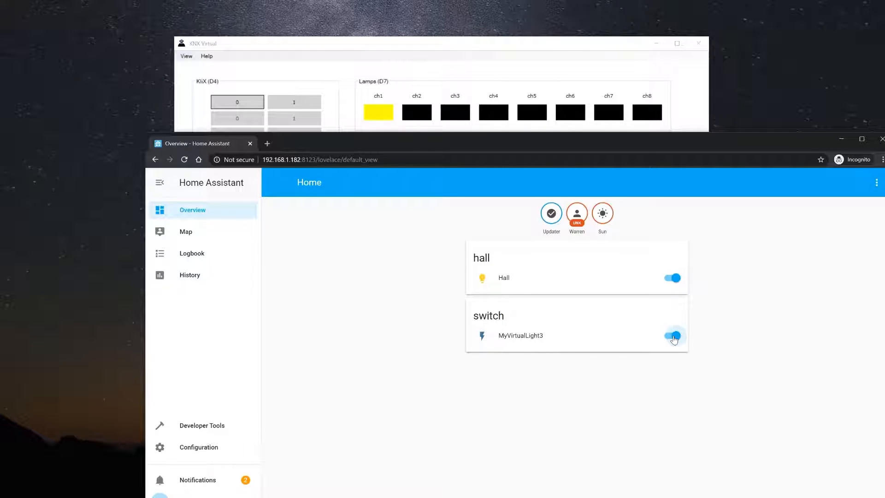
{"action": "left_click", "coordinate": [674, 338]}
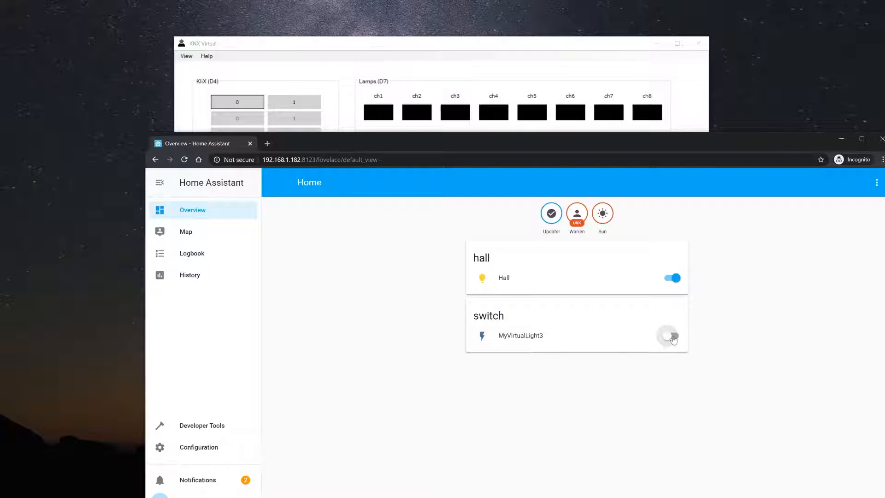
{"action": "left_click", "coordinate": [673, 338]}
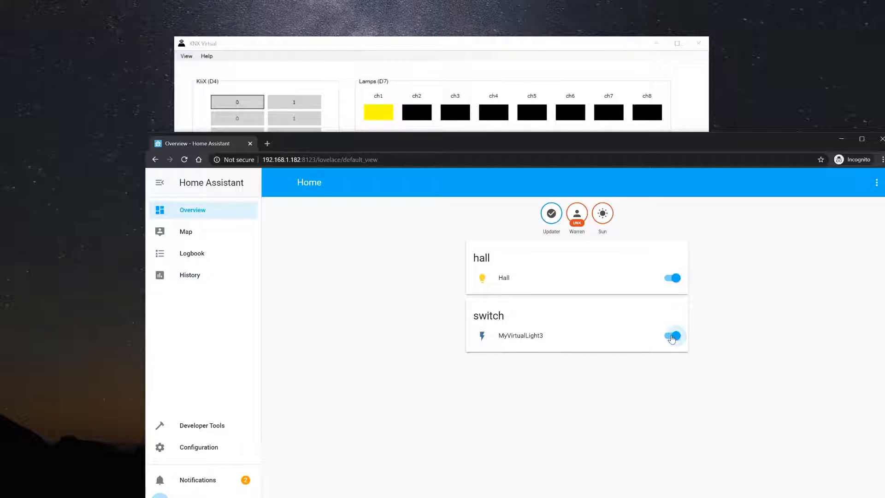
{"action": "left_click", "coordinate": [670, 340]}
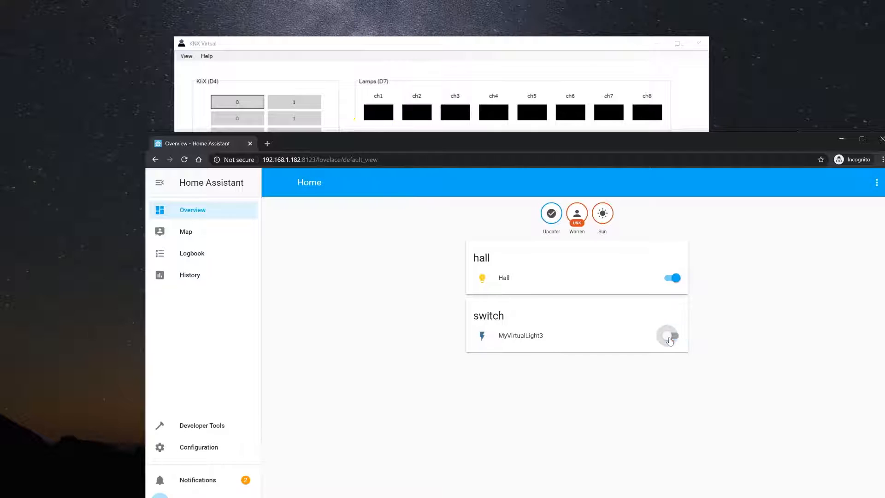